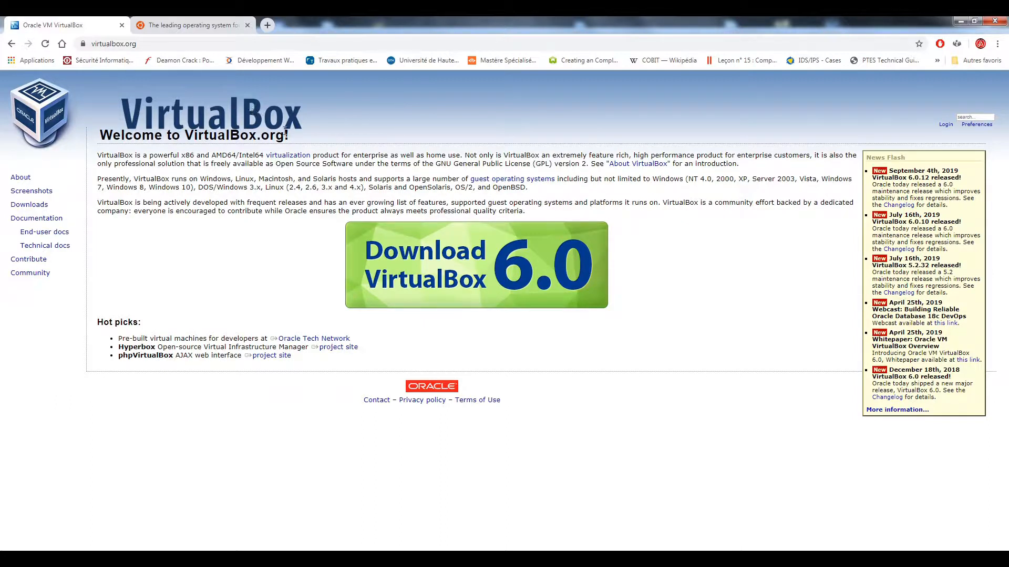
# Step: Leave the virtualbox.org page and bring up the ubuntu.com download tab offering 18.04 LTS
pyautogui.click(113, 43)
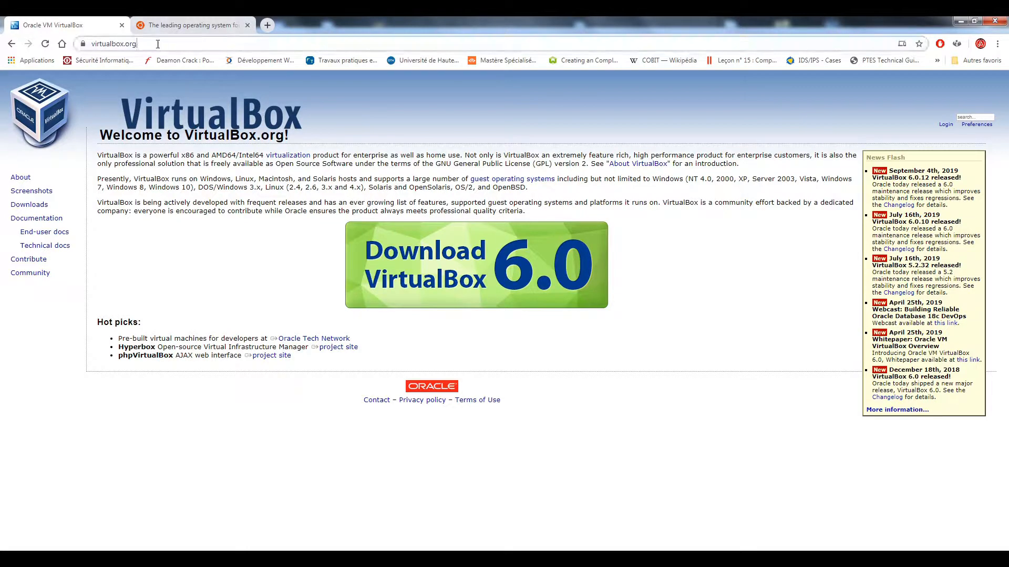
pyautogui.click(229, 224)
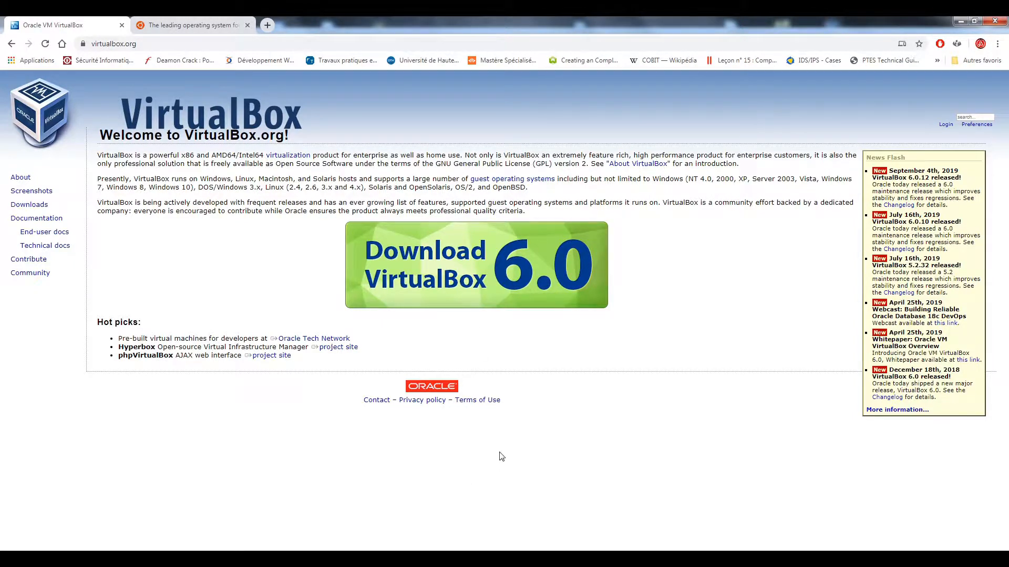
pyautogui.click(187, 24)
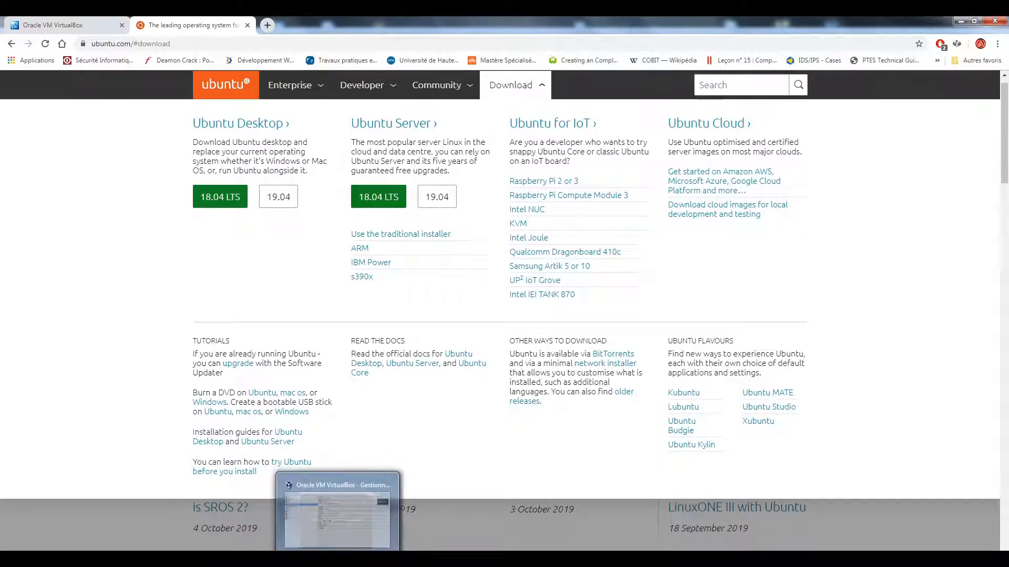
# Step: Bring VirtualBox forward, dismiss the new-version notice, and start a new virtual machine
pyautogui.click(338, 559)
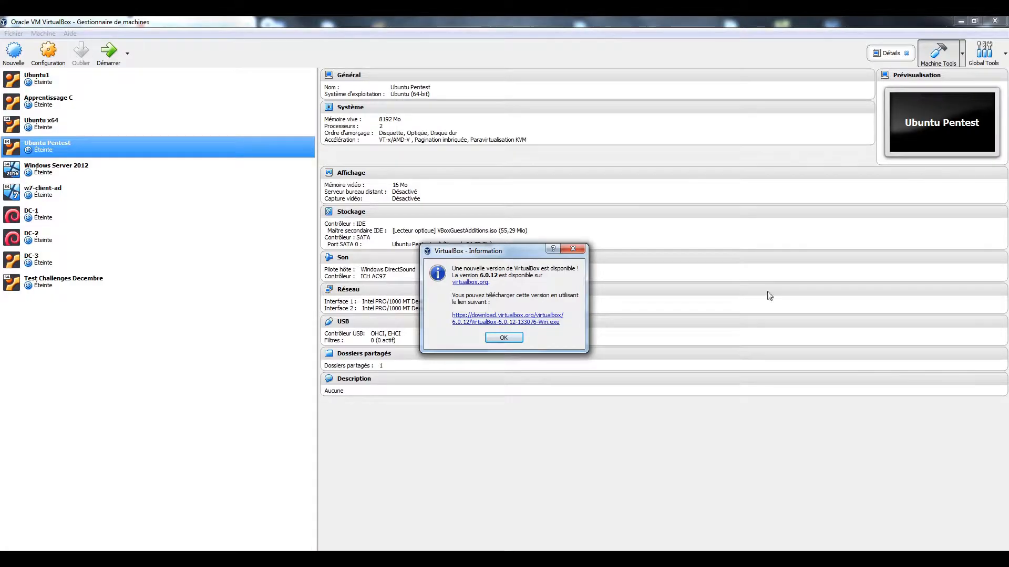
pyautogui.click(574, 249)
pyautogui.click(24, 58)
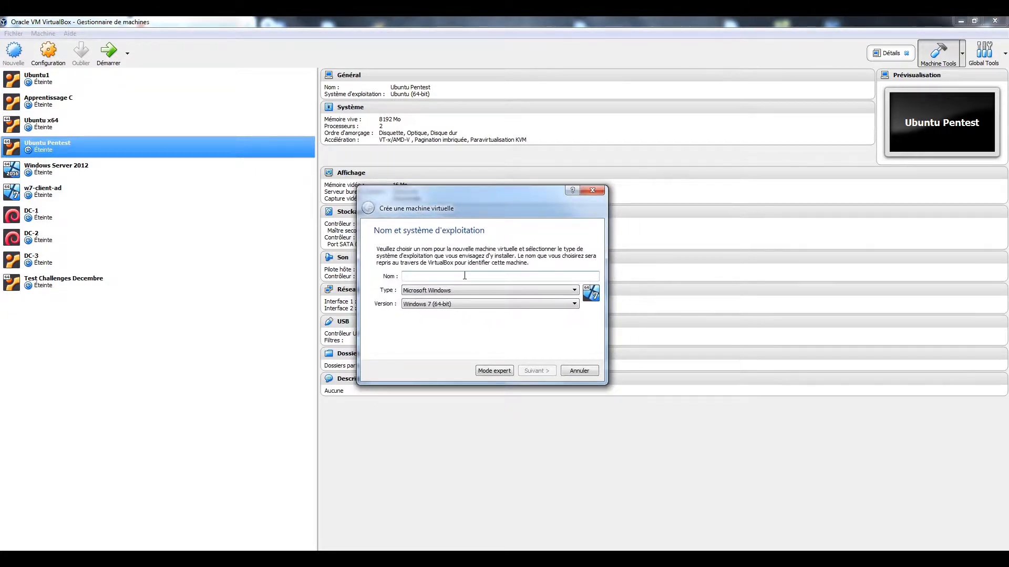
# Step: Name the VM 'Pentest' with type Linux and version Ubuntu (64-bit)
pyautogui.write('Pentest')
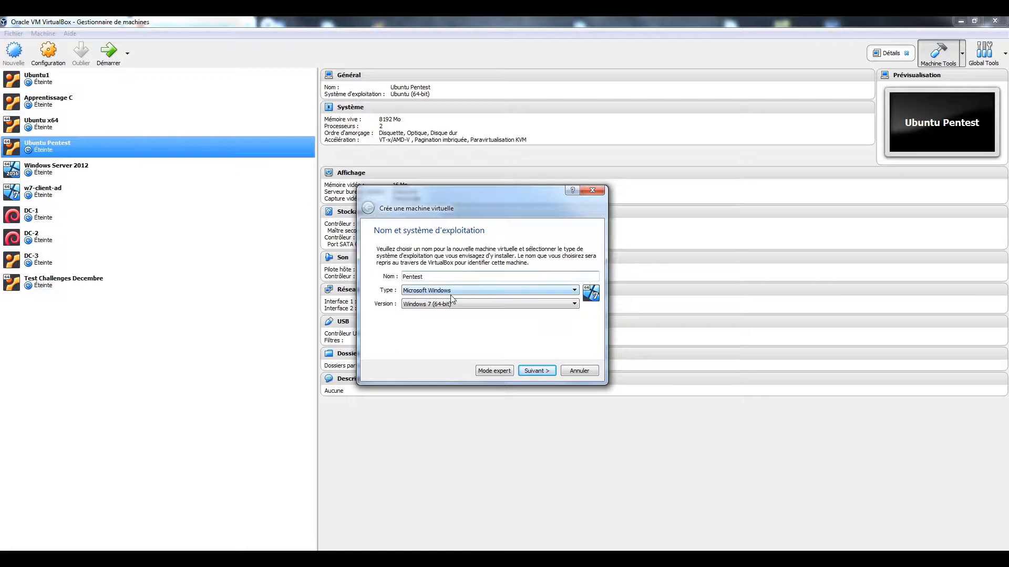
pyautogui.click(449, 292)
pyautogui.click(436, 305)
pyautogui.click(436, 305)
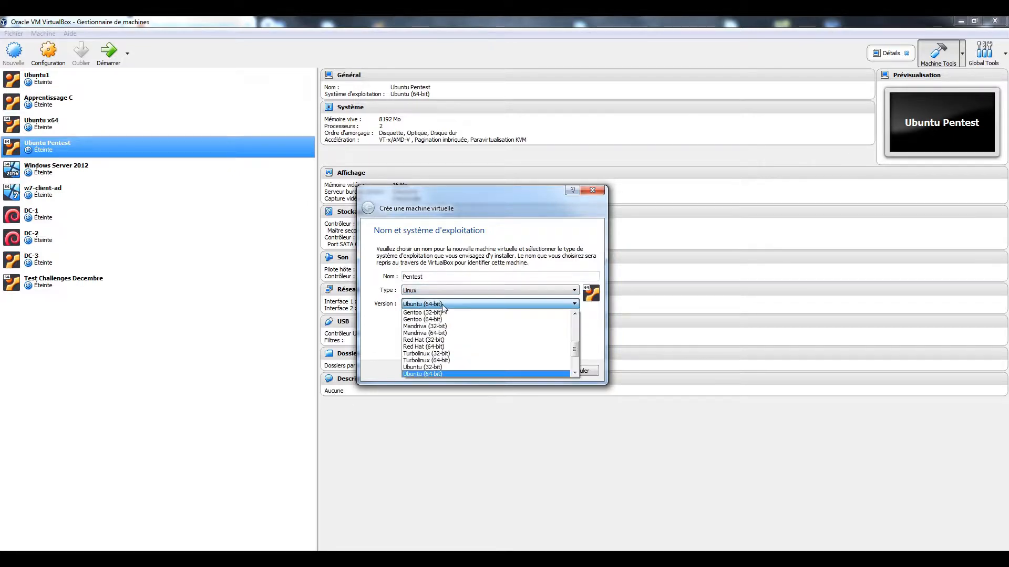
pyautogui.click(442, 359)
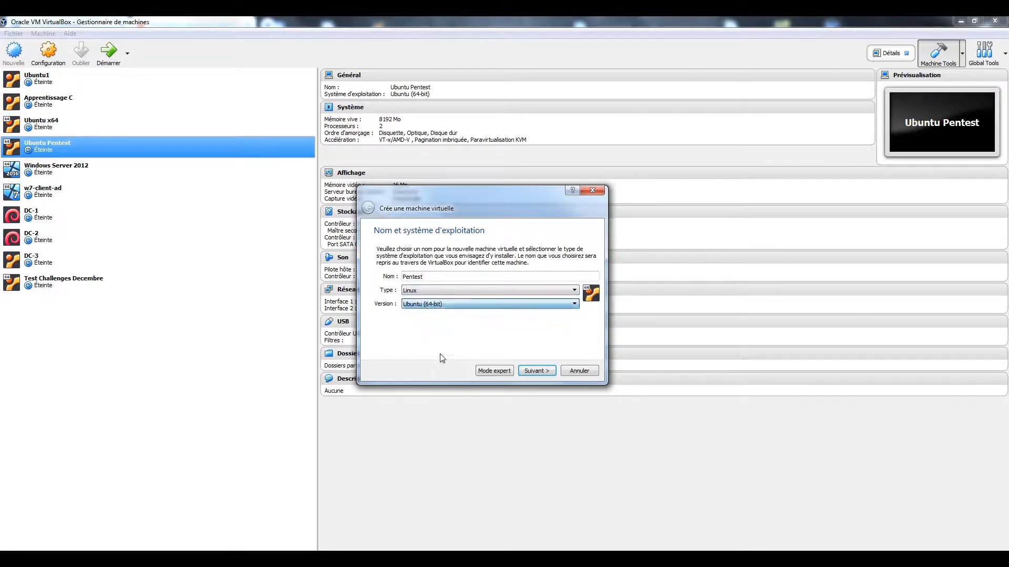
pyautogui.click(542, 372)
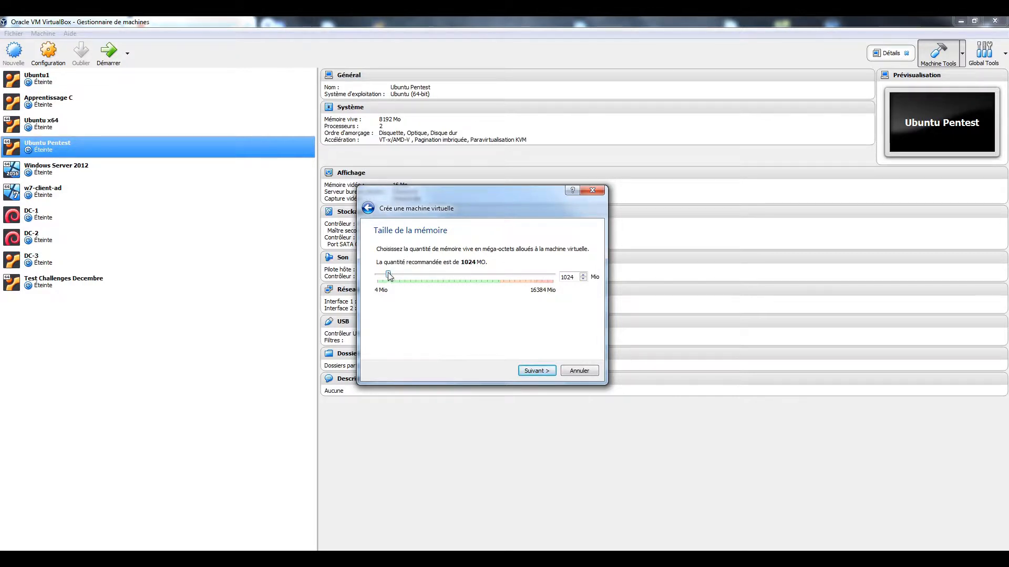
# Step: Give Pentest 8192 MB of memory and choose to create a new virtual hard disk
pyautogui.moveTo(389, 277); pyautogui.dragTo(466, 281)
pyautogui.click(541, 371)
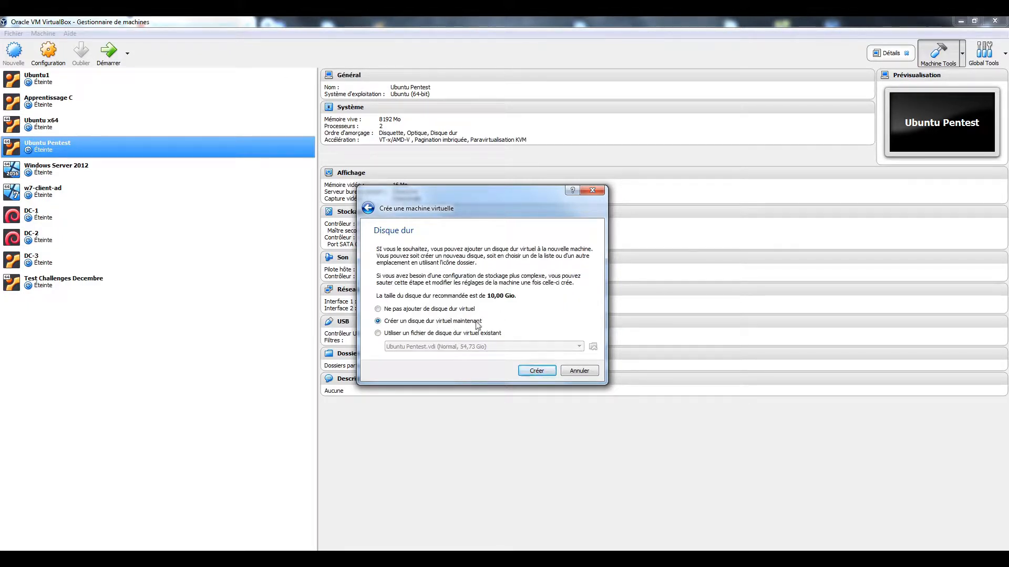
pyautogui.click(537, 371)
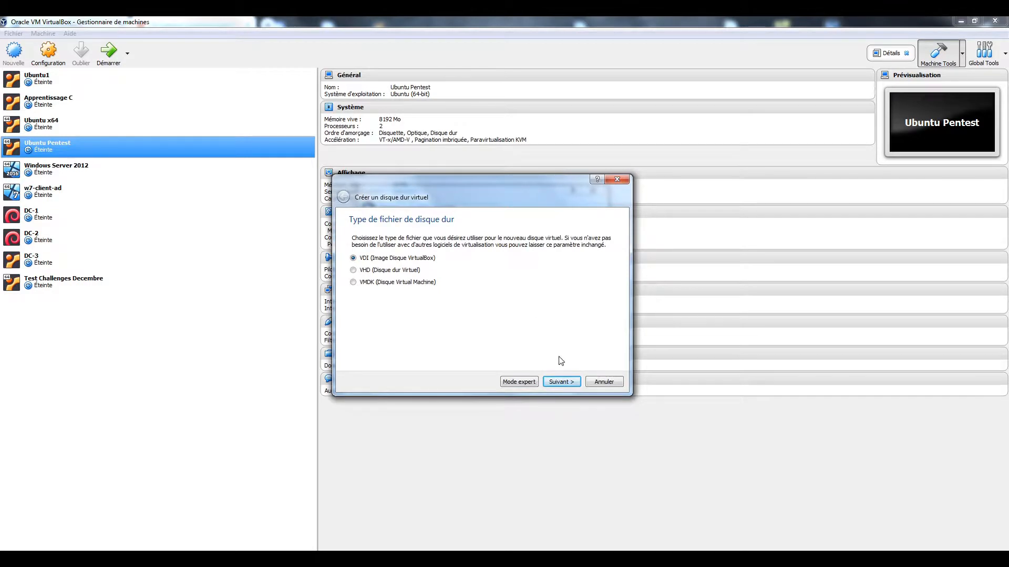
# Step: Create the disk as a VDI sized about 13,94 Gio, finishing the VM
pyautogui.click(559, 382)
pyautogui.click(561, 382)
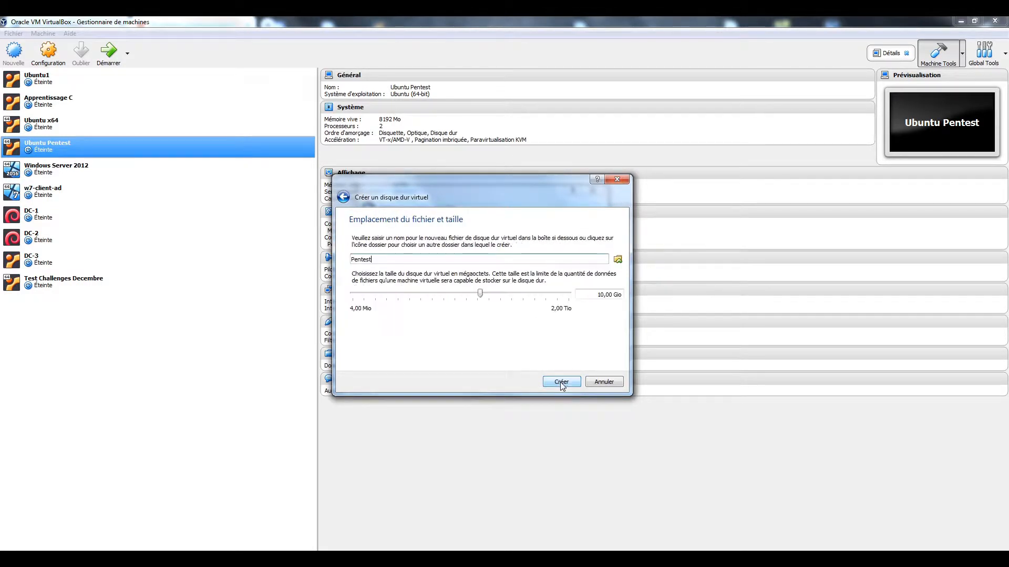
pyautogui.moveTo(481, 294); pyautogui.dragTo(495, 293)
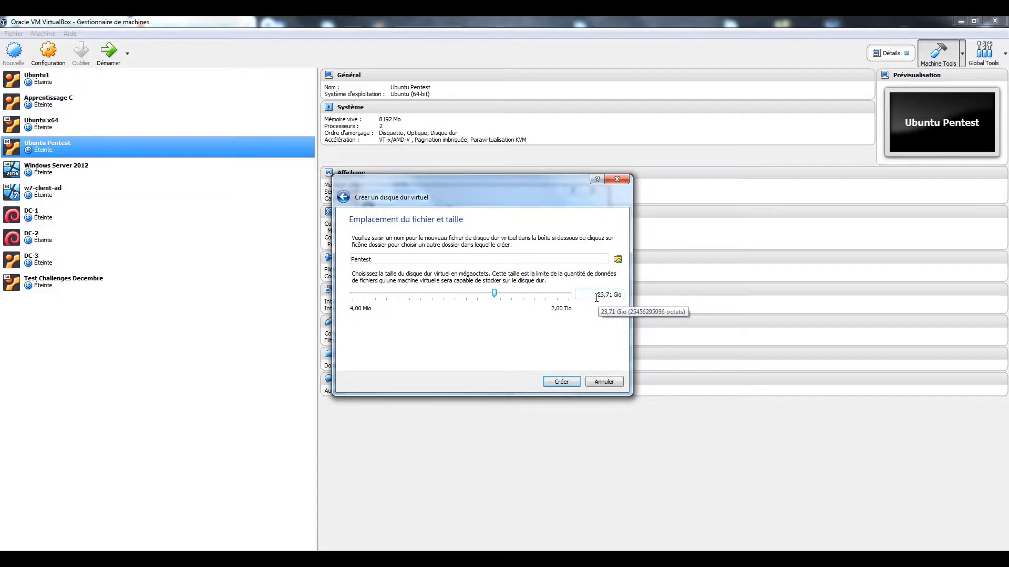
pyautogui.moveTo(496, 293)
pyautogui.mouseDown()
pyautogui.moveTo(515, 293)
pyautogui.moveTo(498, 293)
pyautogui.moveTo(545, 358)
pyautogui.moveTo(487, 296)
pyautogui.mouseUp()
pyautogui.click(556, 382)
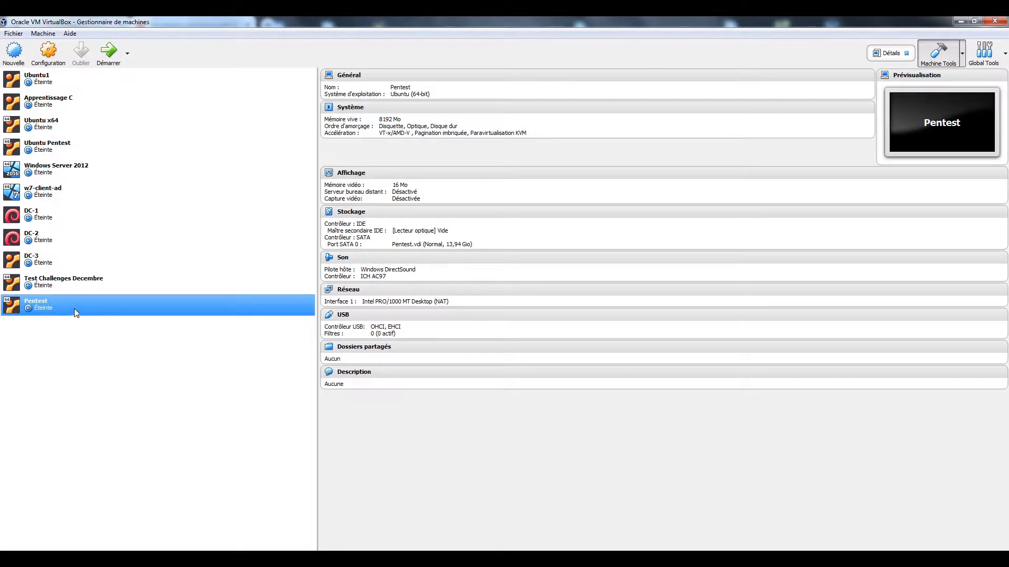
# Step: Open Pentest's settings and look through the General tabs: Advanced, Description, Encryption
pyautogui.click(48, 53)
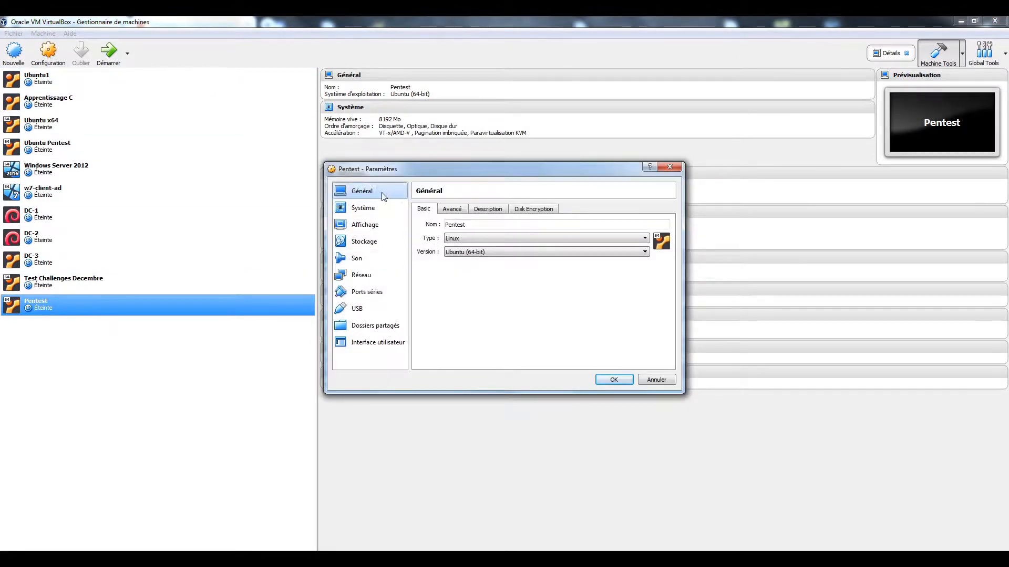
pyautogui.click(447, 210)
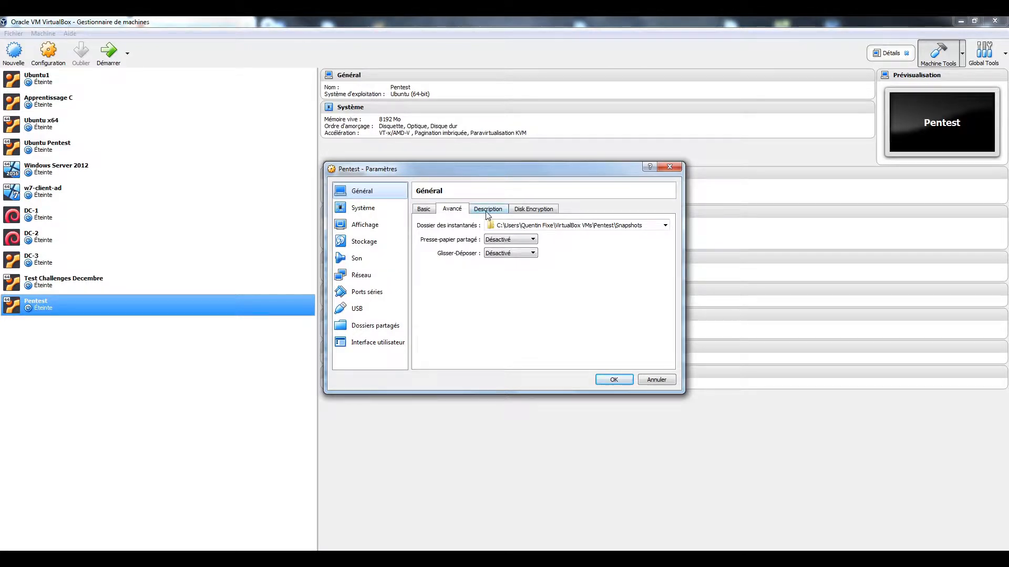
pyautogui.click(487, 210)
pyautogui.press('Right')
pyautogui.click(448, 211)
pyautogui.click(425, 210)
# Step: Set the VM to 2 processors under System, then view Display and Storage
pyautogui.click(388, 208)
pyautogui.click(464, 211)
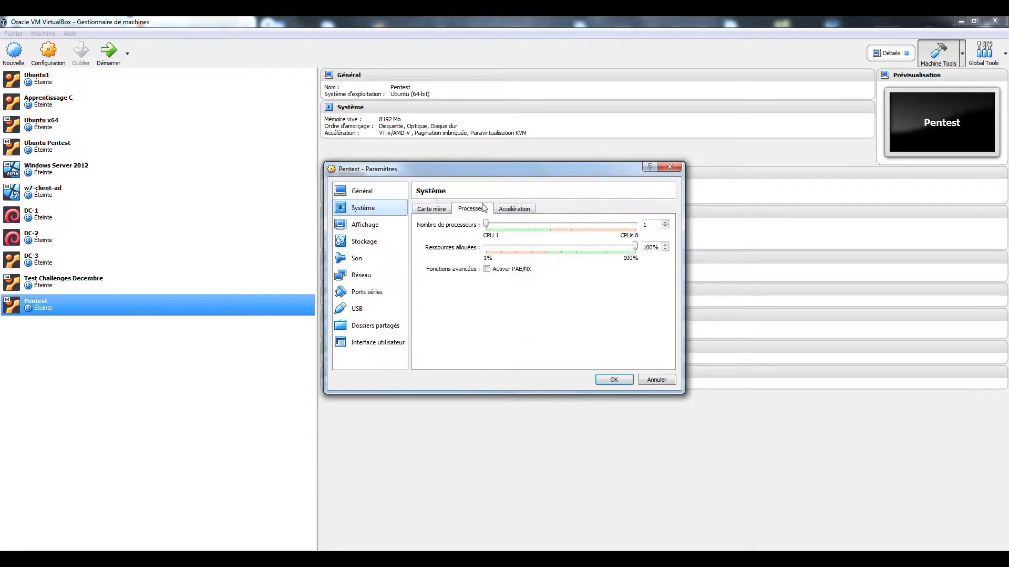
pyautogui.moveTo(487, 228); pyautogui.dragTo(506, 225)
pyautogui.click(389, 225)
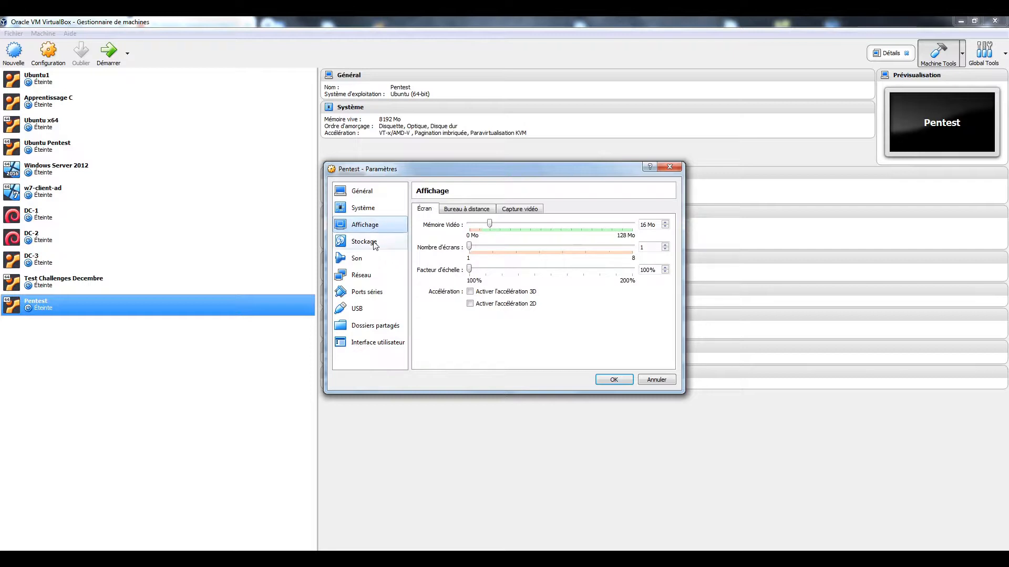
pyautogui.click(367, 243)
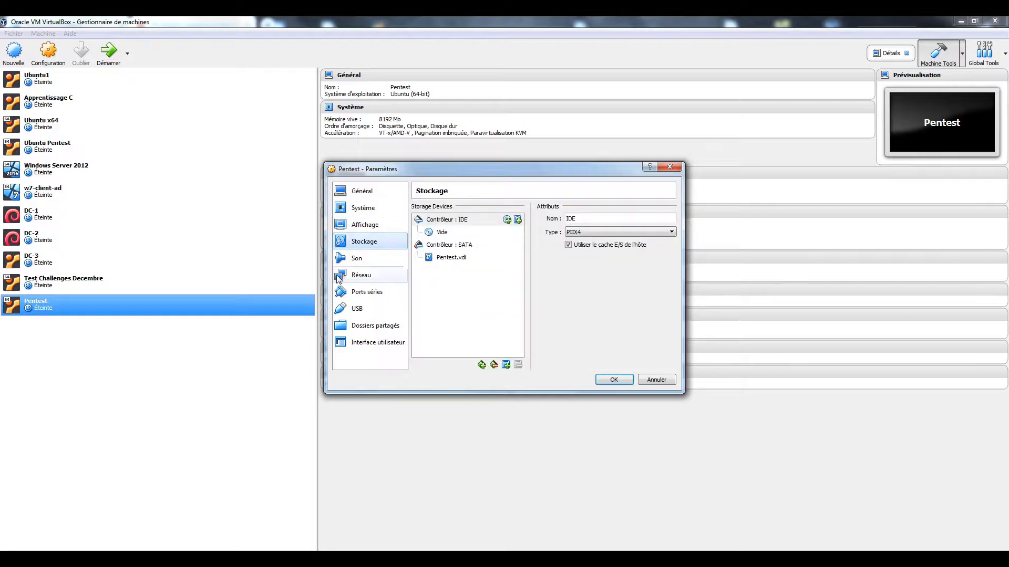
# Step: Insert ubuntu-18.04-desktop-amd64.iso into the empty IDE optical drive
pyautogui.click(446, 234)
pyautogui.click(671, 219)
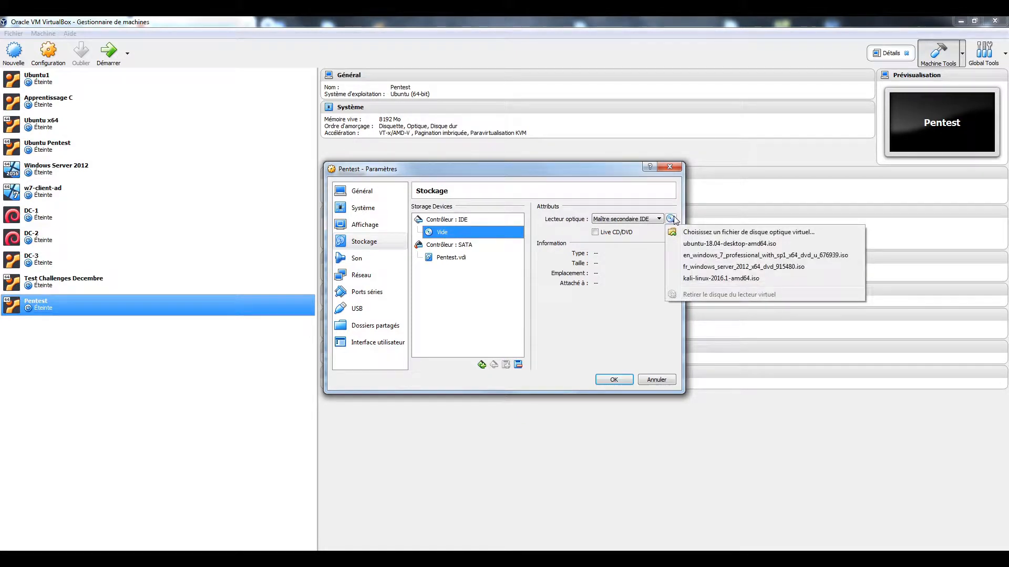
pyautogui.click(698, 244)
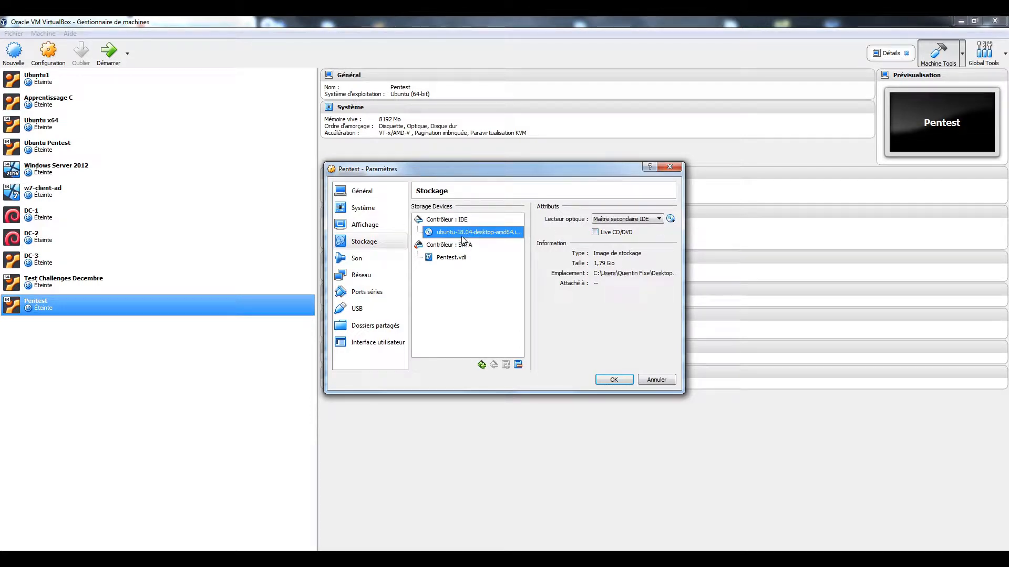
pyautogui.click(671, 218)
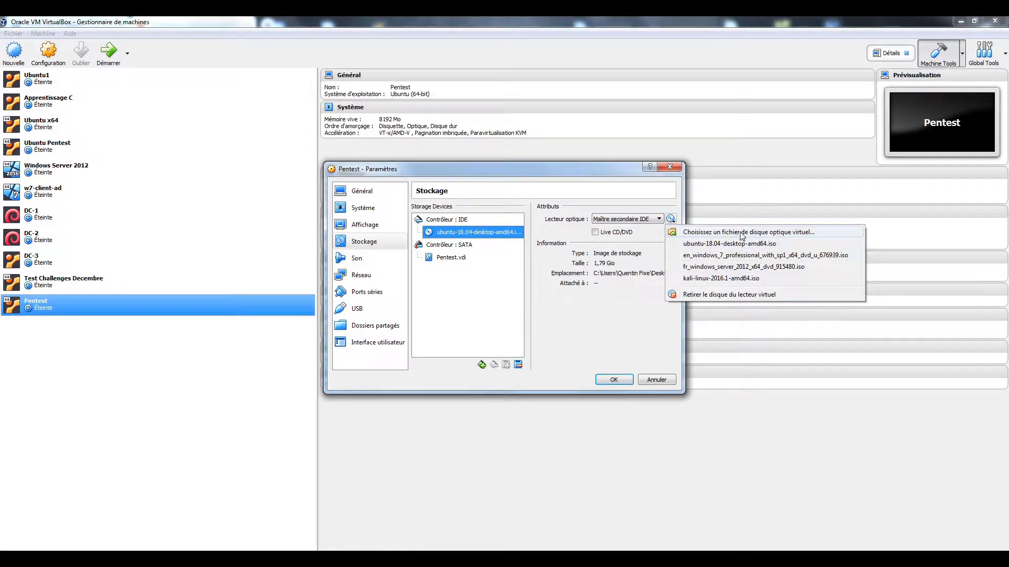
pyautogui.click(563, 329)
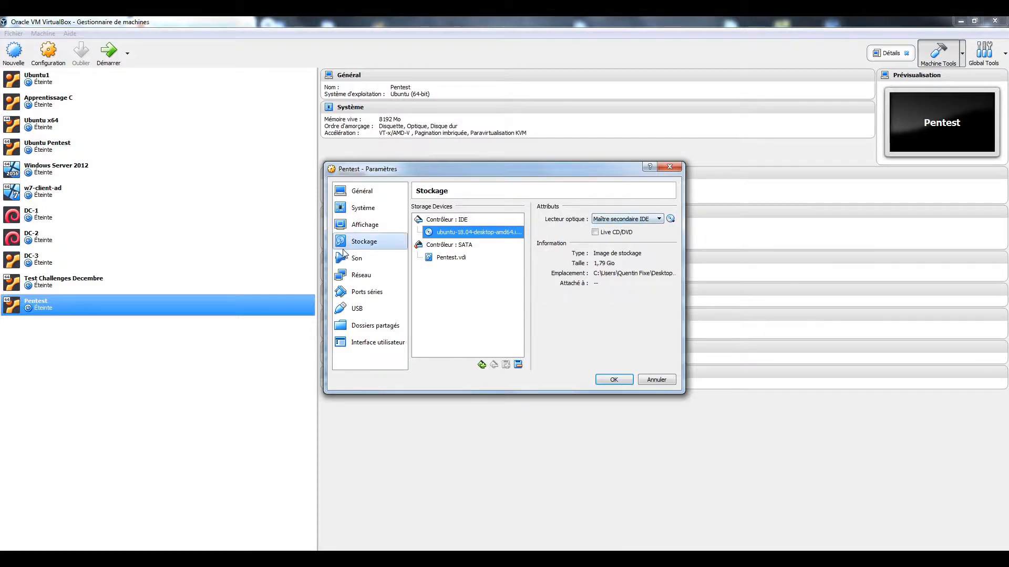
# Step: Keep adapter 1 on NAT, enable adapter 2 bridged to the Realtek controller, and save
pyautogui.click(363, 277)
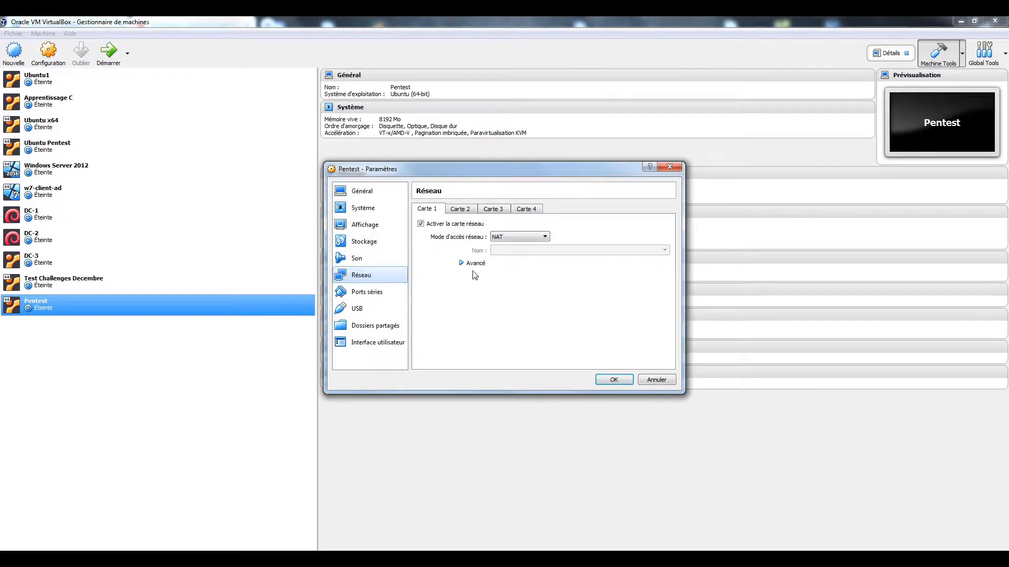
pyautogui.click(507, 240)
pyautogui.click(508, 251)
pyautogui.click(471, 212)
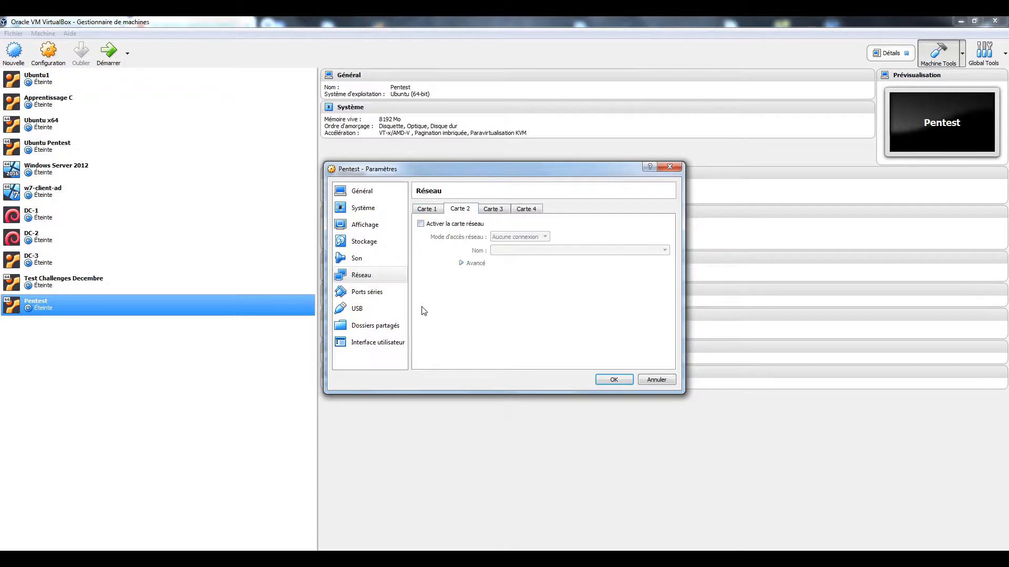
pyautogui.click(440, 225)
pyautogui.click(505, 241)
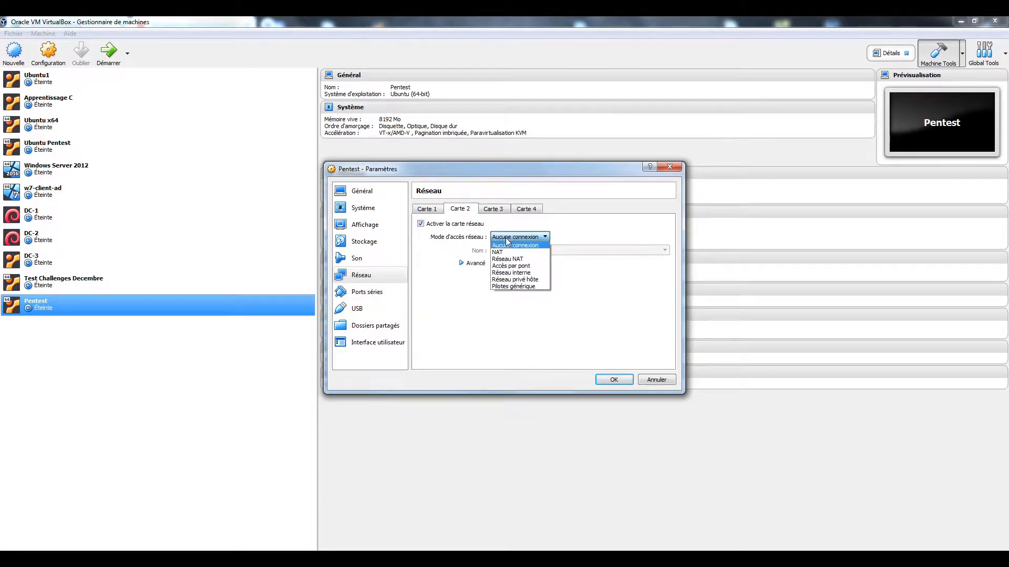
pyautogui.click(533, 263)
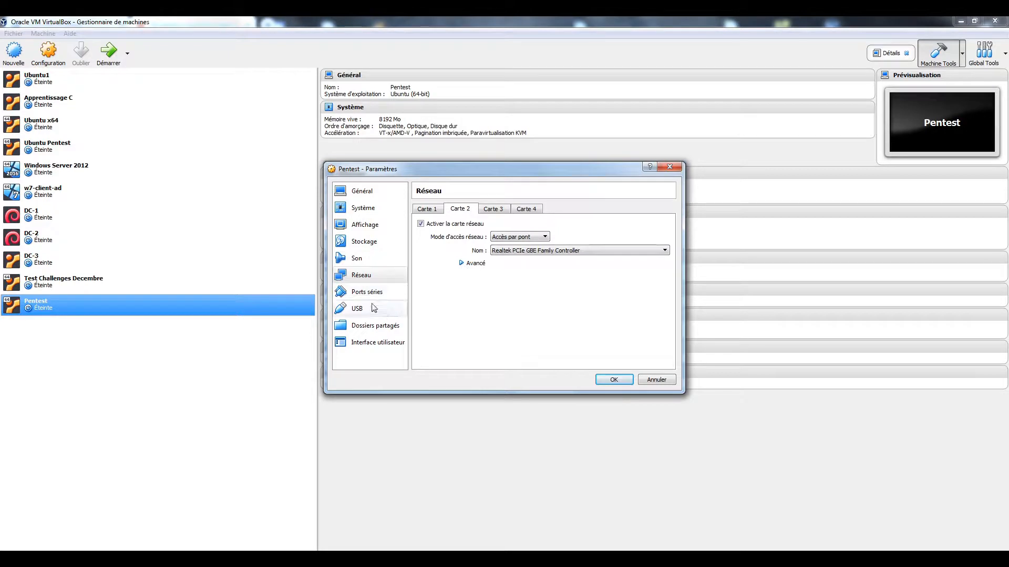
pyautogui.click(612, 379)
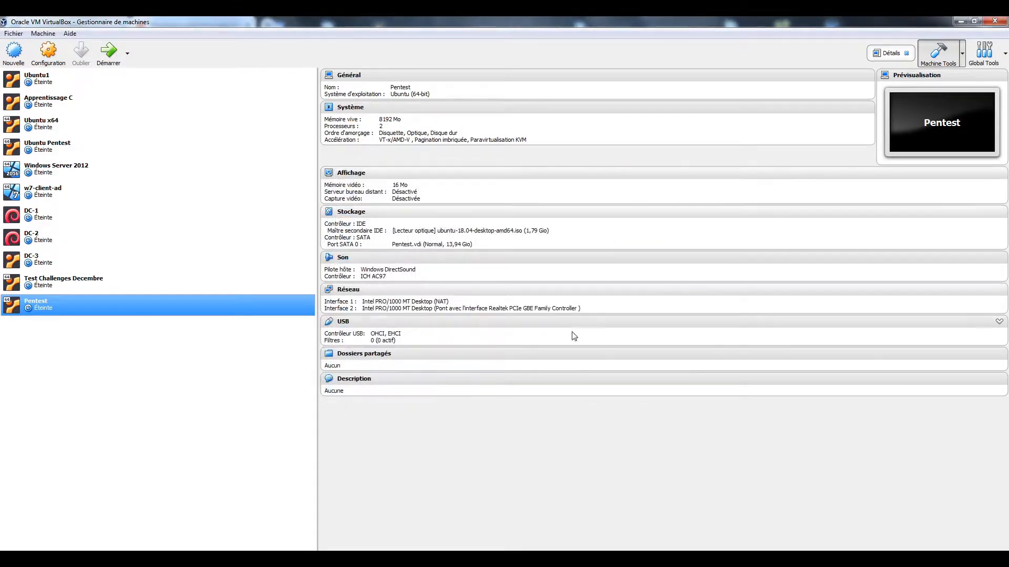
# Step: Start Pentest, maximize its window, and close the keyboard-capture and mouse-integration notices
pyautogui.click(109, 55)
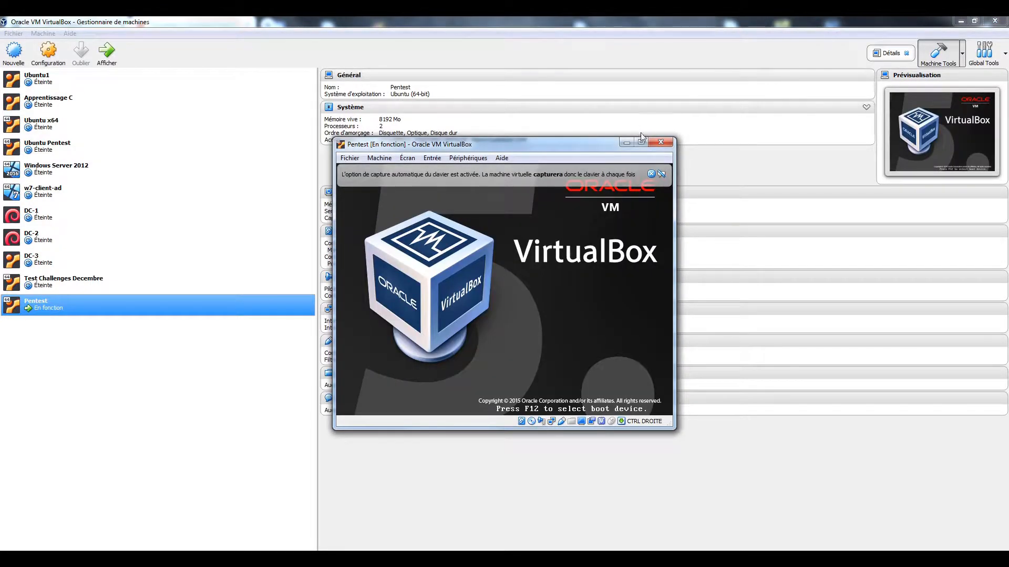
pyautogui.click(641, 142)
pyautogui.click(997, 50)
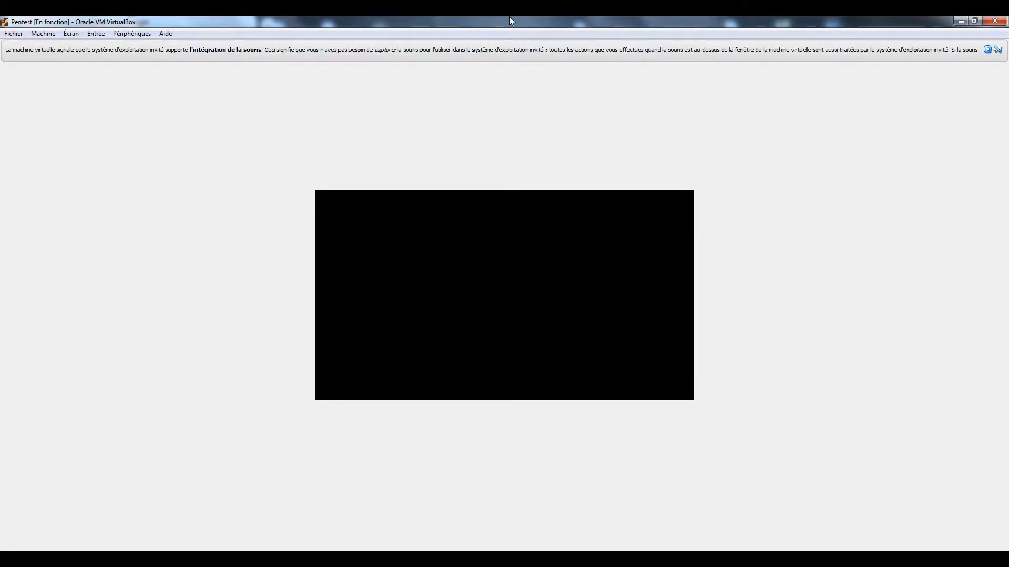
pyautogui.click(987, 49)
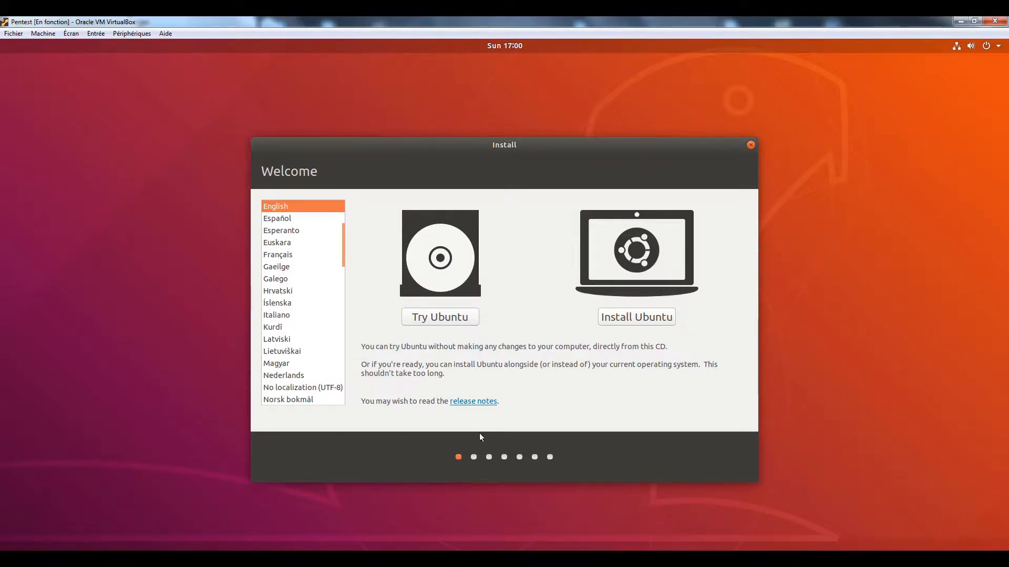
# Step: Choose Install Ubuntu, search 'fr' to select the French keyboard layout, and continue
pyautogui.click(632, 317)
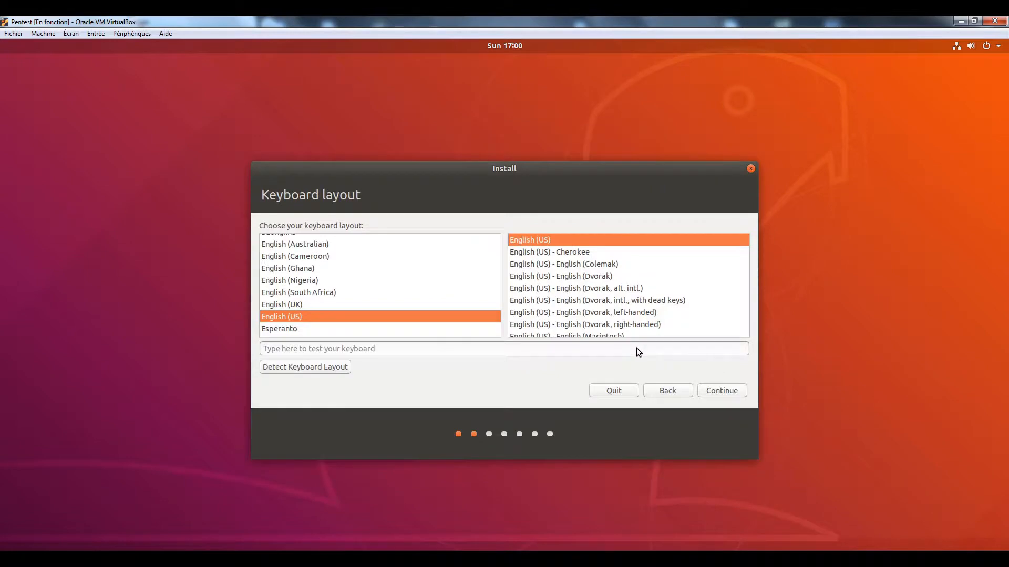
pyautogui.click(367, 293)
pyautogui.write('fvr')
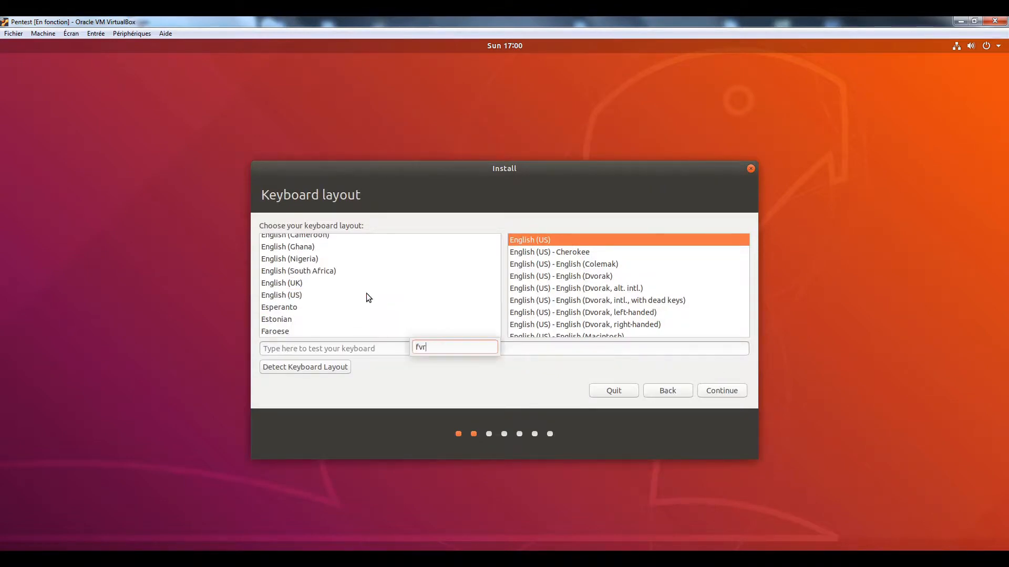
pyautogui.press('BackSpace')
pyautogui.press('BackSpace')
pyautogui.write('r')
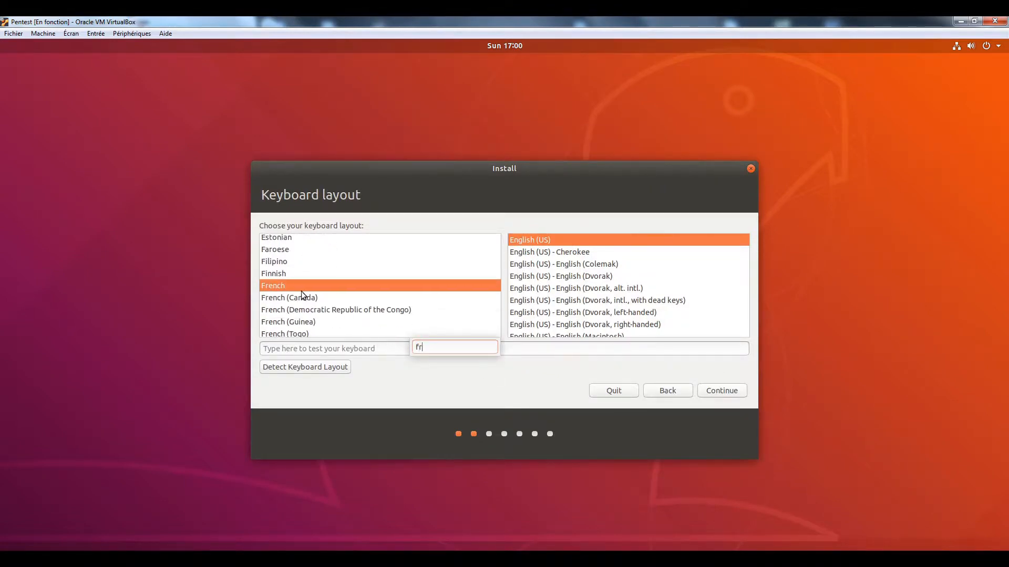
pyautogui.click(718, 390)
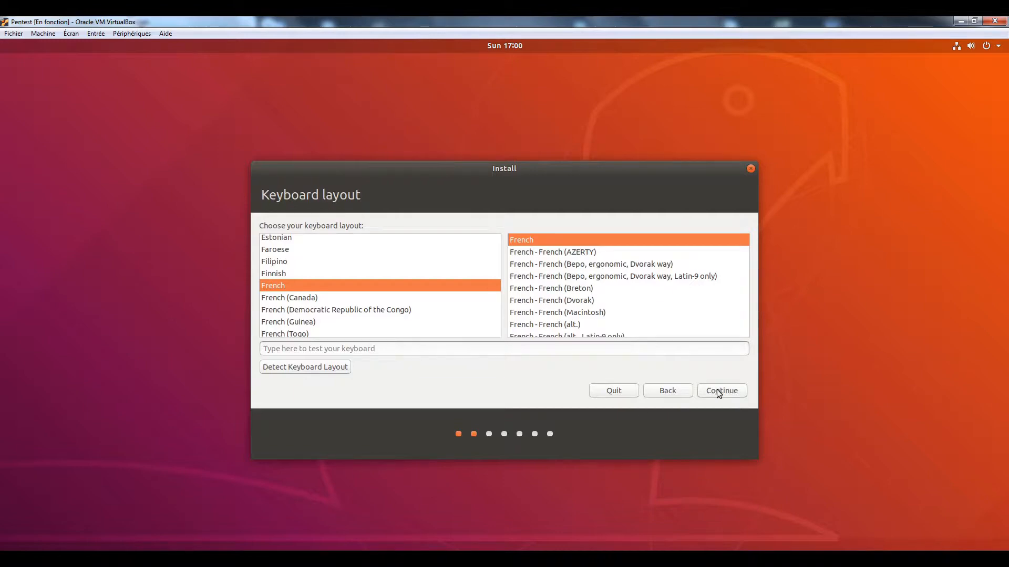
pyautogui.click(718, 391)
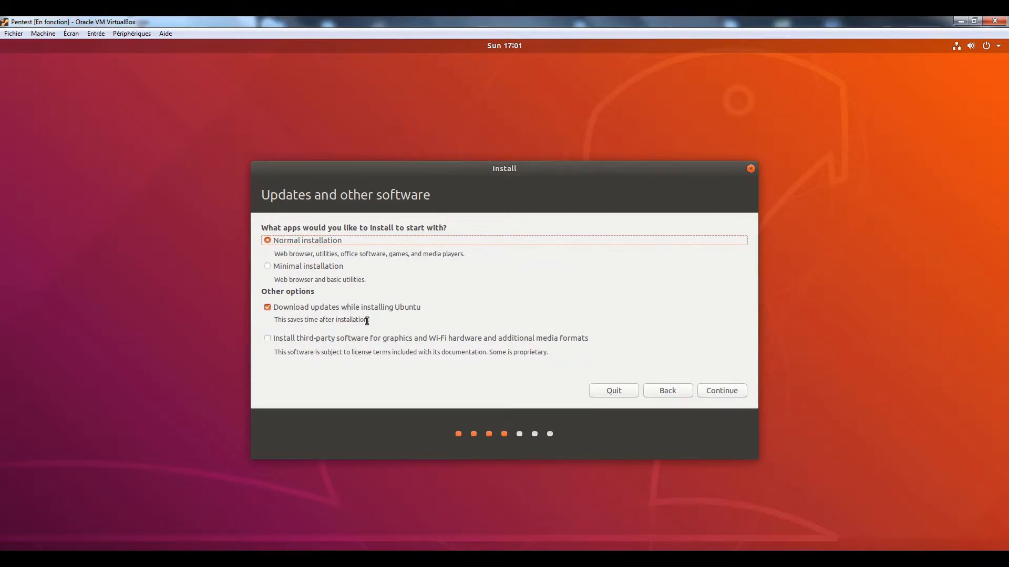
# Step: Keep normal installation, choose Erase disk and install Ubuntu, and confirm writing changes to disk
pyautogui.click(718, 391)
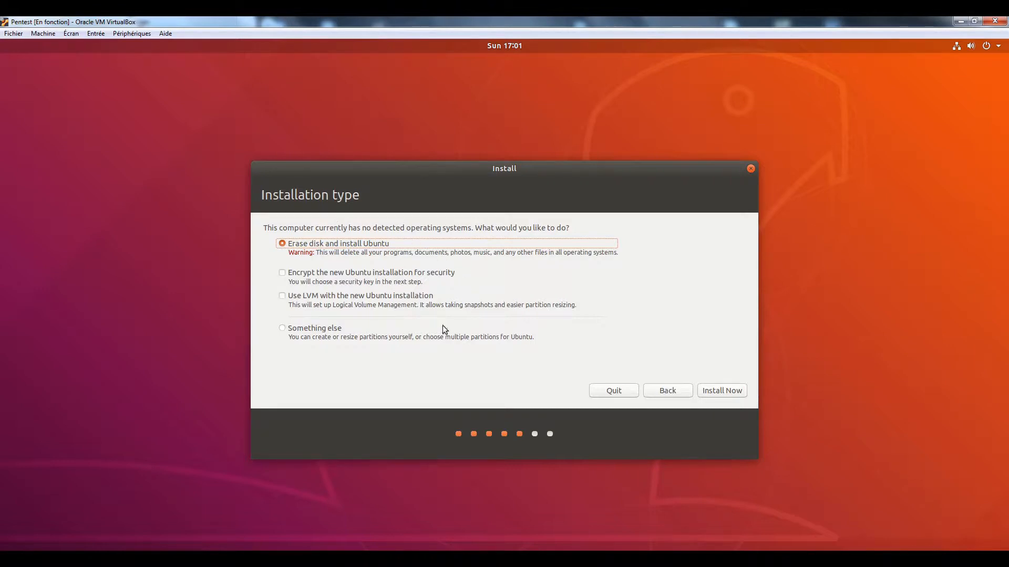
pyautogui.click(721, 391)
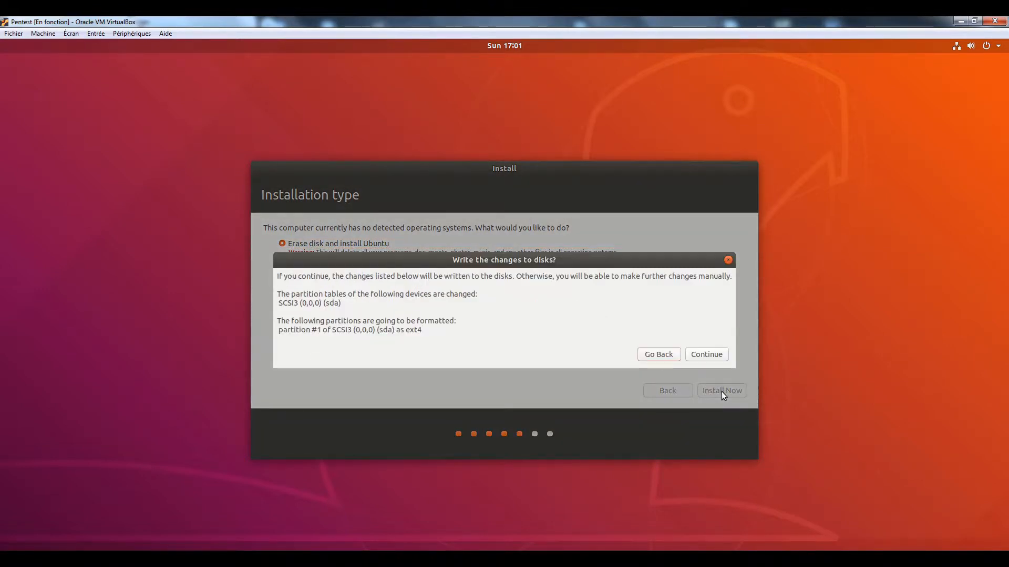
pyautogui.click(704, 353)
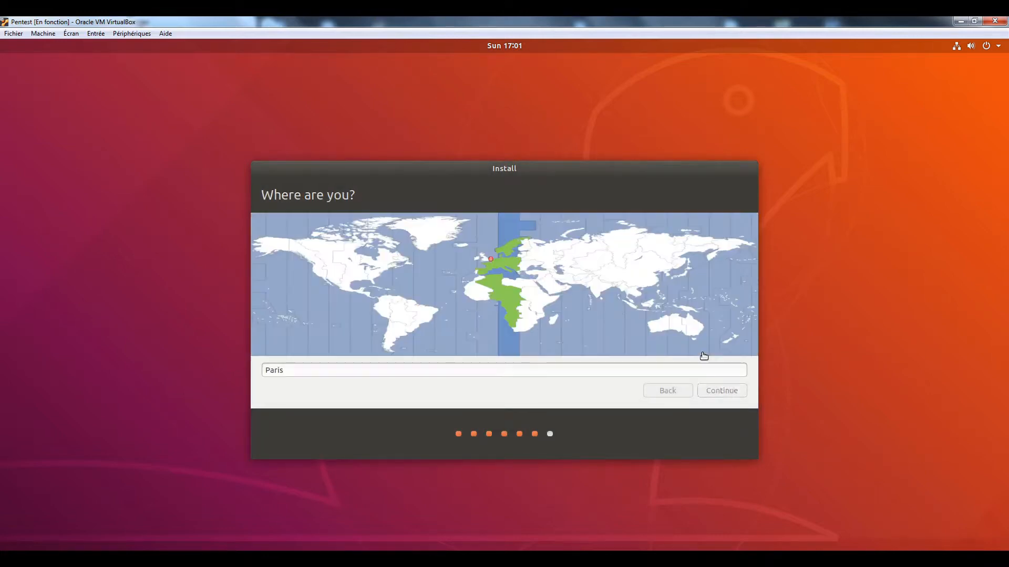
# Step: Accept Paris, enter the account name and a matching password, and start the installation
pyautogui.click(723, 390)
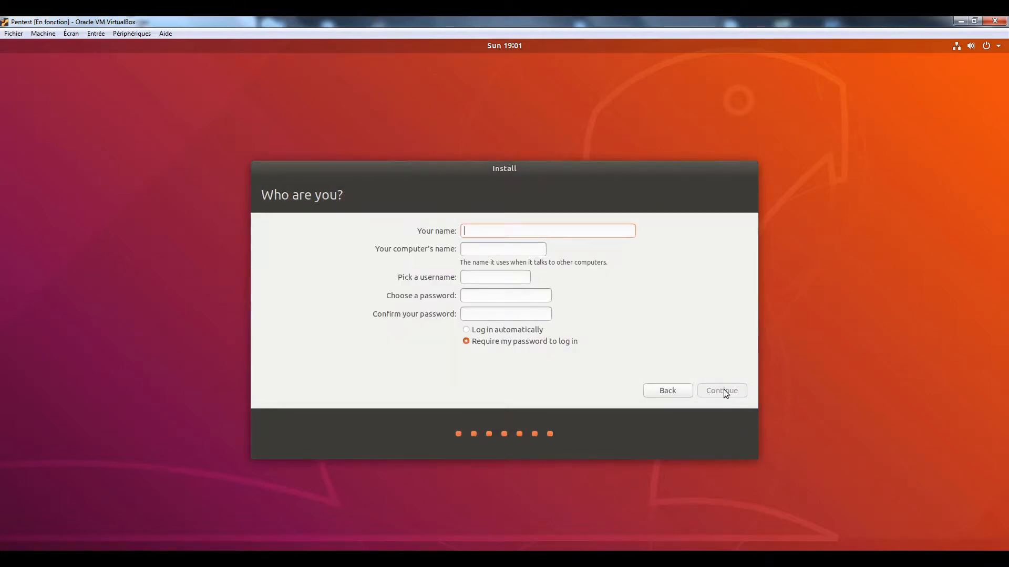
pyautogui.write('krowz')
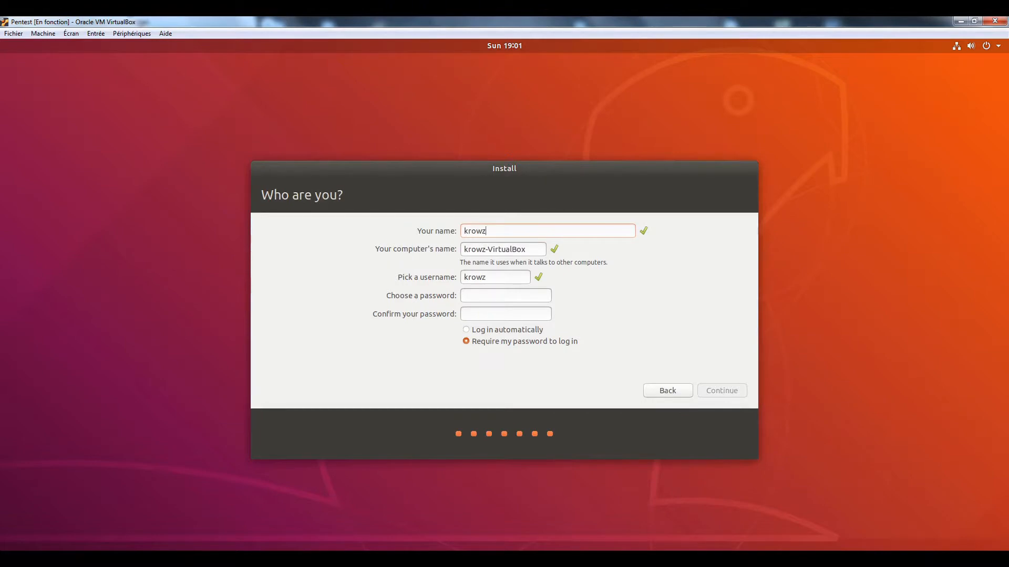
pyautogui.click(488, 294)
pyautogui.write('kk')
pyautogui.press('Tab')
pyautogui.write('k')
pyautogui.press('Tab')
pyautogui.click(509, 298)
pyautogui.write('kkk********')
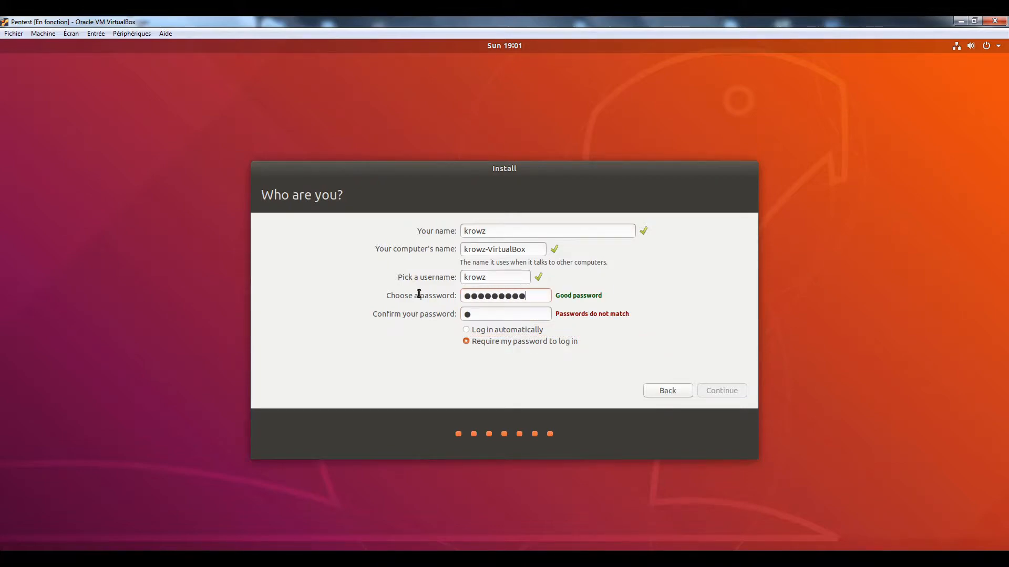
pyautogui.moveTo(489, 314); pyautogui.dragTo(414, 309)
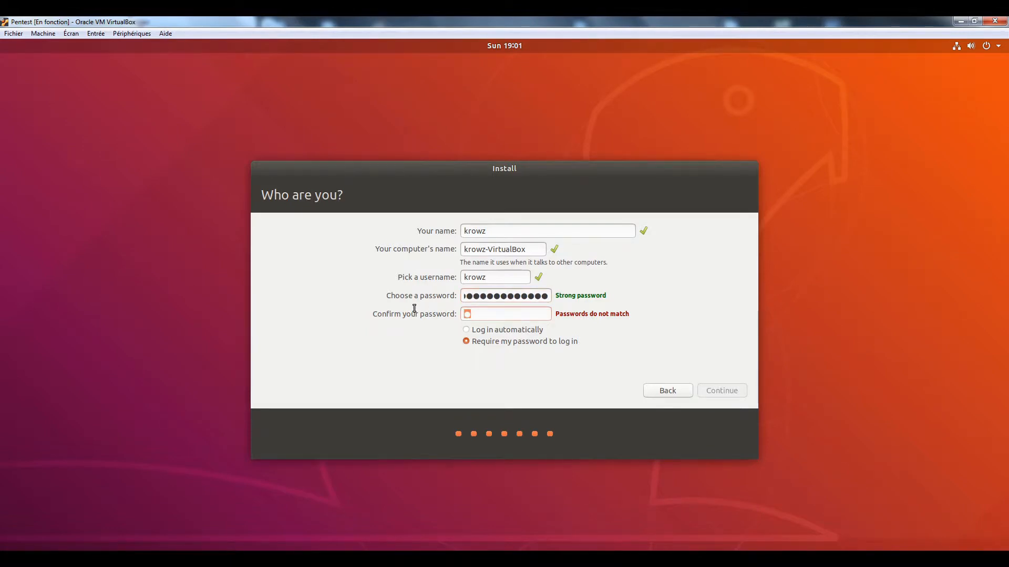
pyautogui.write('*************')
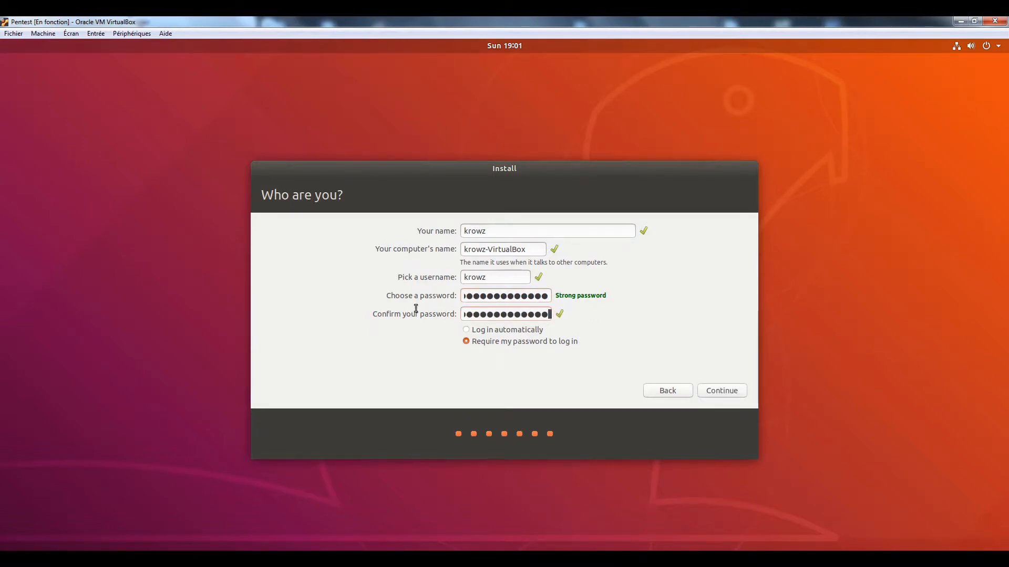
pyautogui.click(720, 391)
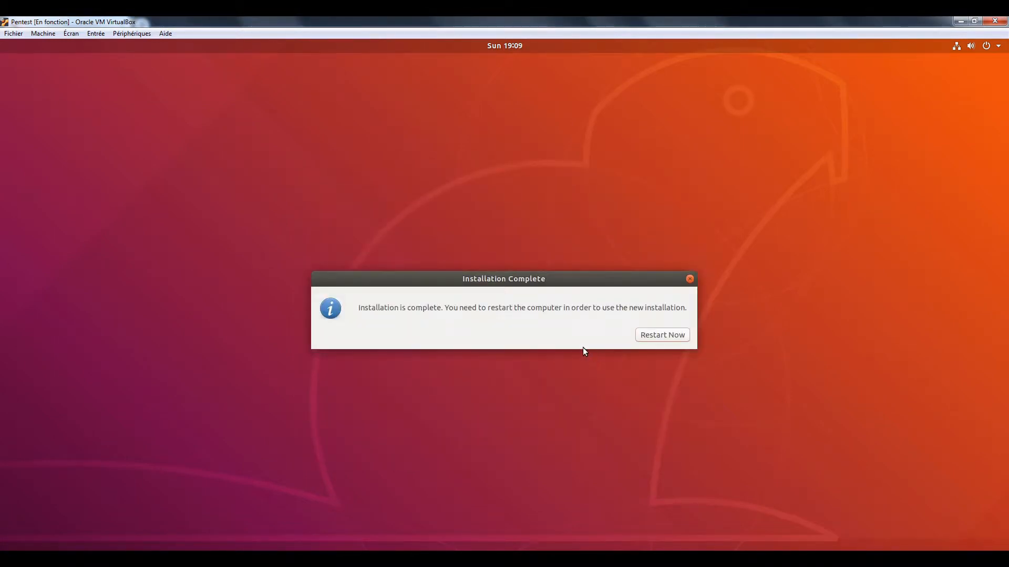
# Step: Reboot after the installation, then power off the Pentest VM with Éteindre la machine
pyautogui.click(647, 338)
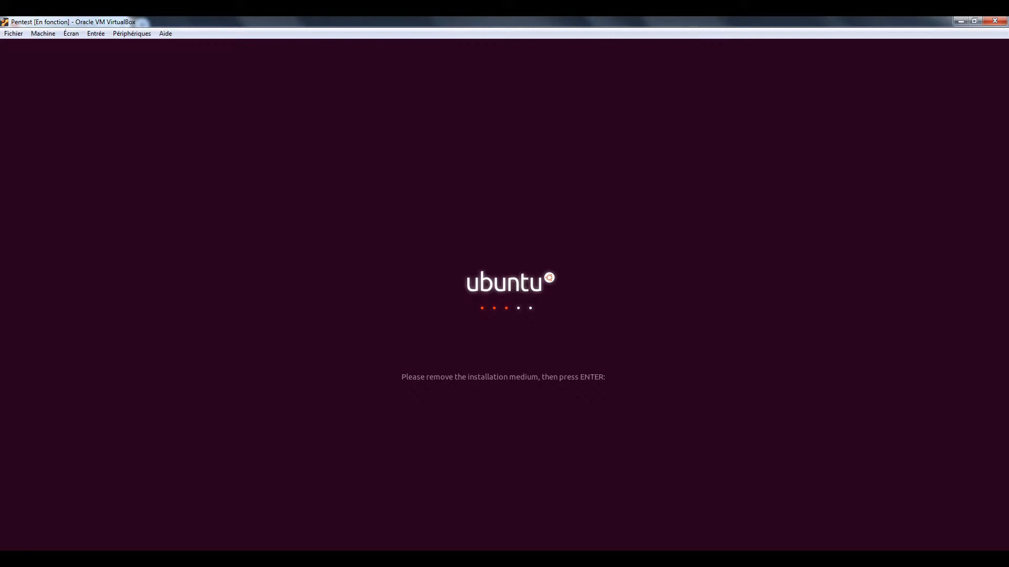
pyautogui.press('Return')
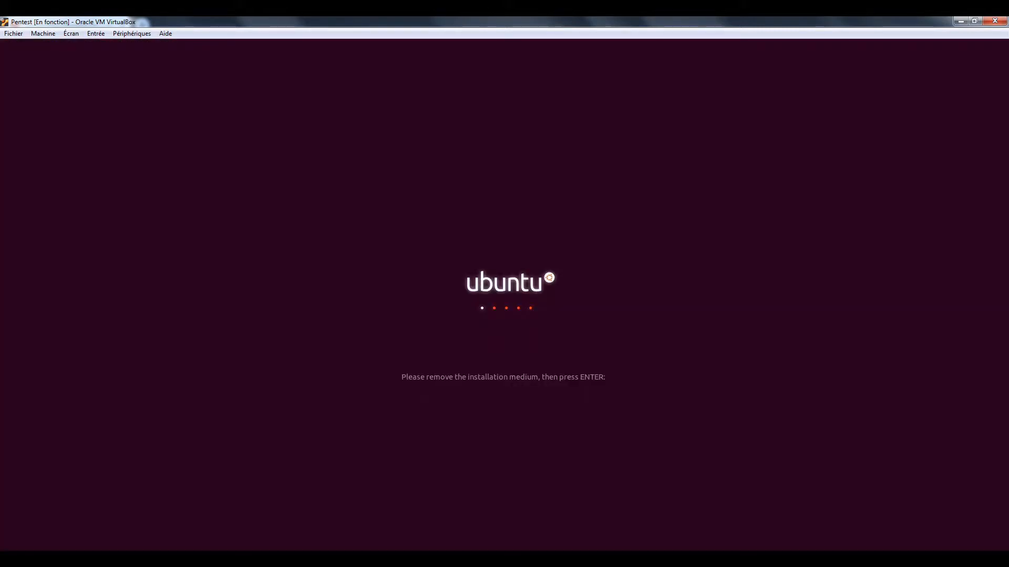
pyautogui.click(373, 560)
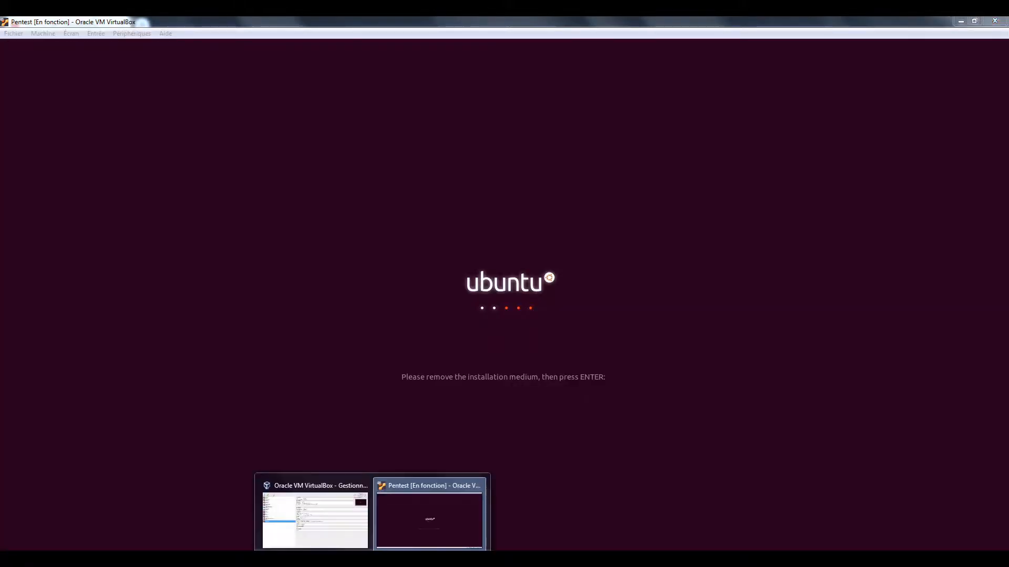
pyautogui.click(429, 517)
pyautogui.click(994, 21)
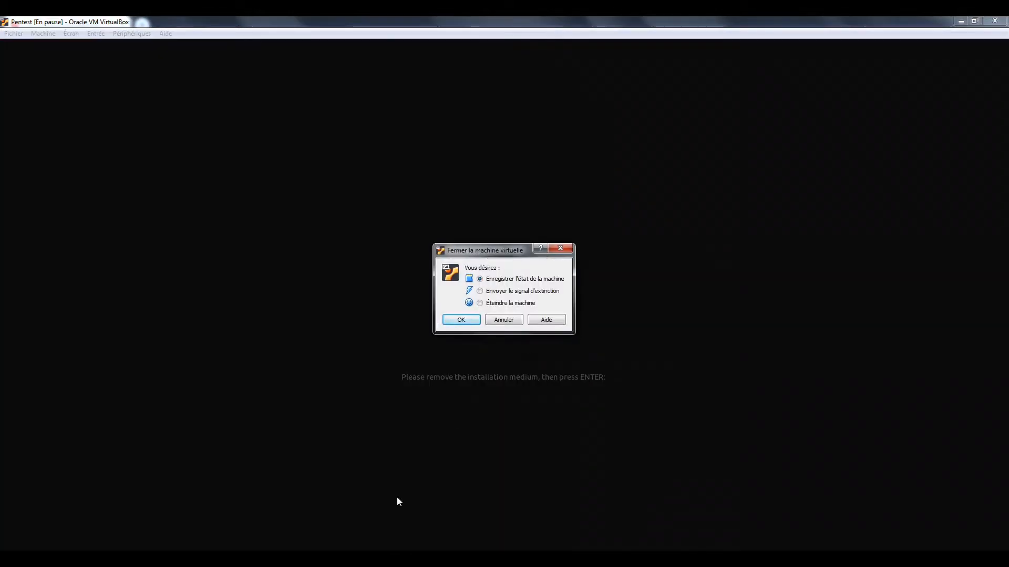
pyautogui.click(373, 559)
pyautogui.click(322, 528)
pyautogui.click(416, 520)
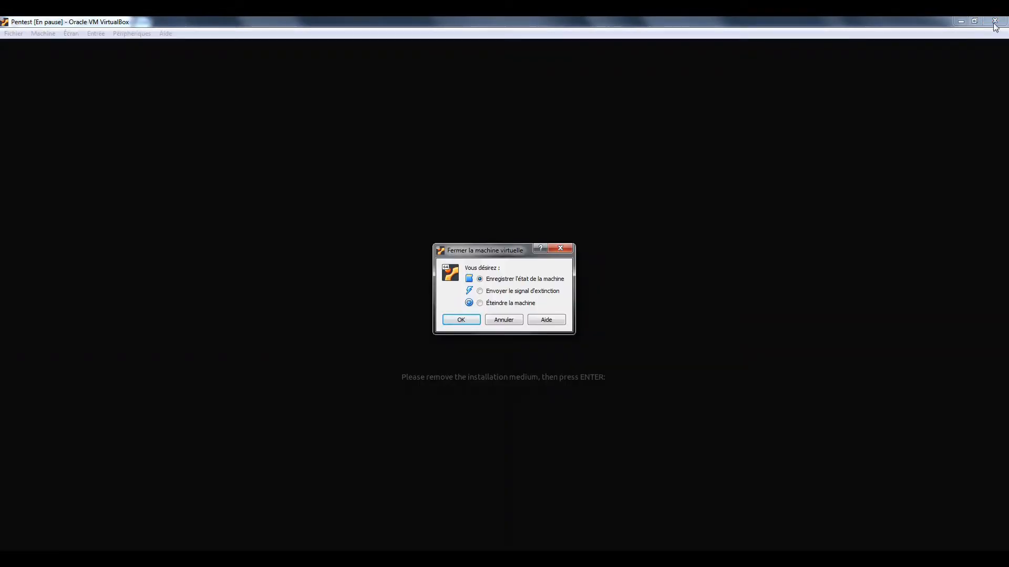
pyautogui.click(461, 320)
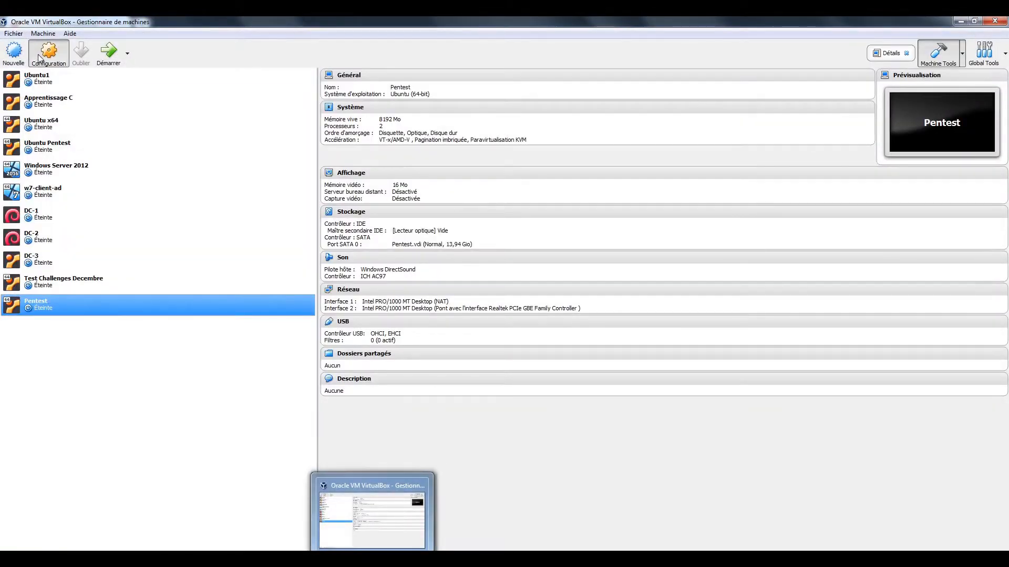
# Step: Confirm the Pentest optical drive shows Vide in Stockage settings, then start the VM again
pyautogui.click(40, 56)
pyautogui.click(388, 242)
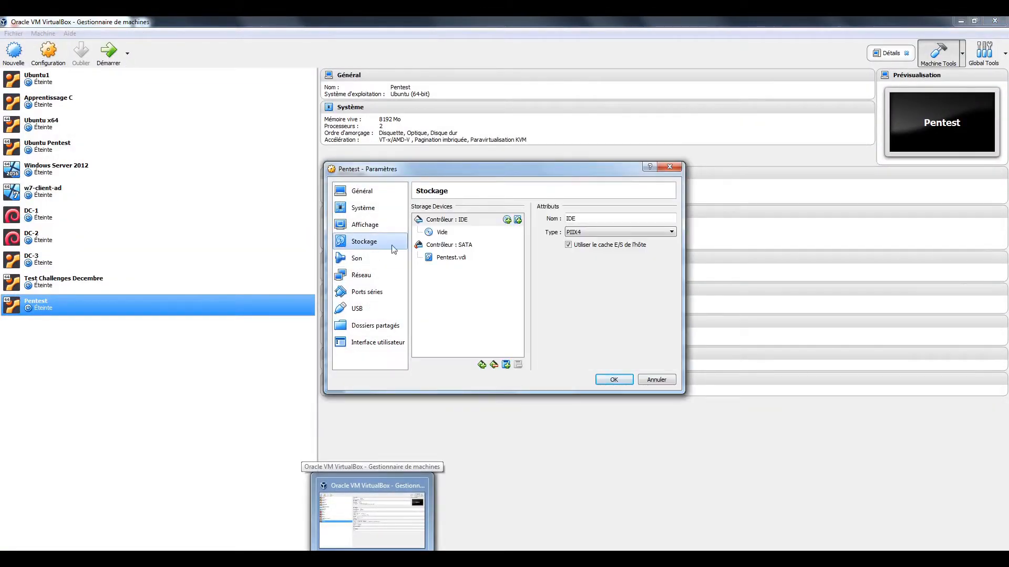
pyautogui.click(448, 233)
pyautogui.click(613, 380)
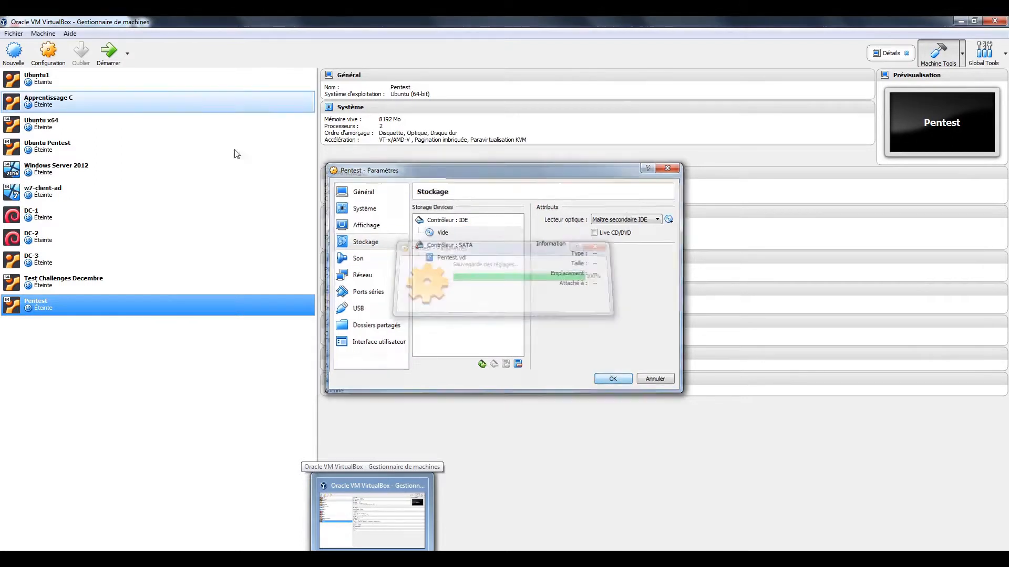
pyautogui.click(108, 58)
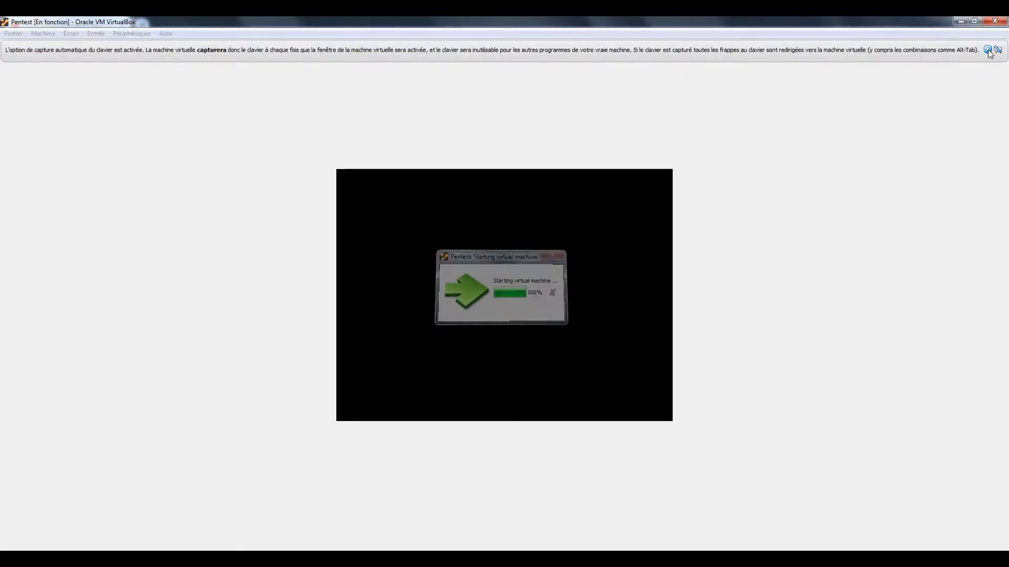
# Step: Dismiss the keyboard-capture and mouse-integration banners and sign in to Ubuntu with the account password
pyautogui.click(988, 50)
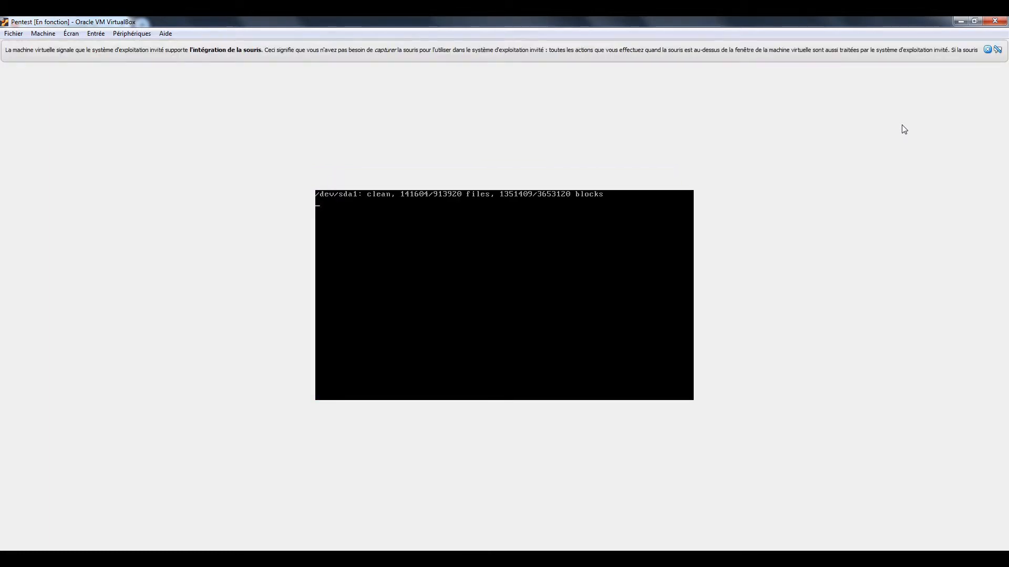
pyautogui.click(987, 50)
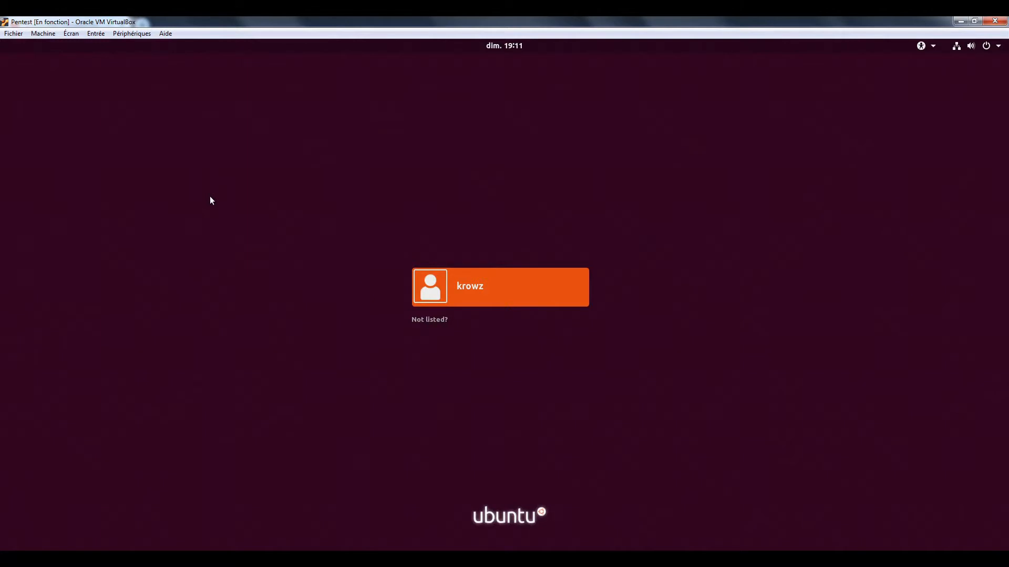
pyautogui.click(455, 290)
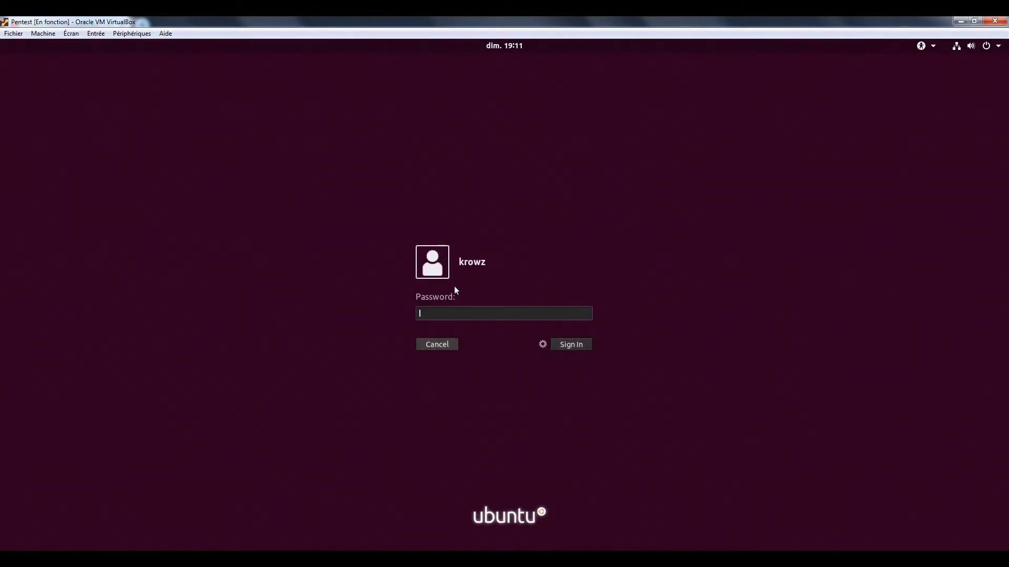
pyautogui.write('p')
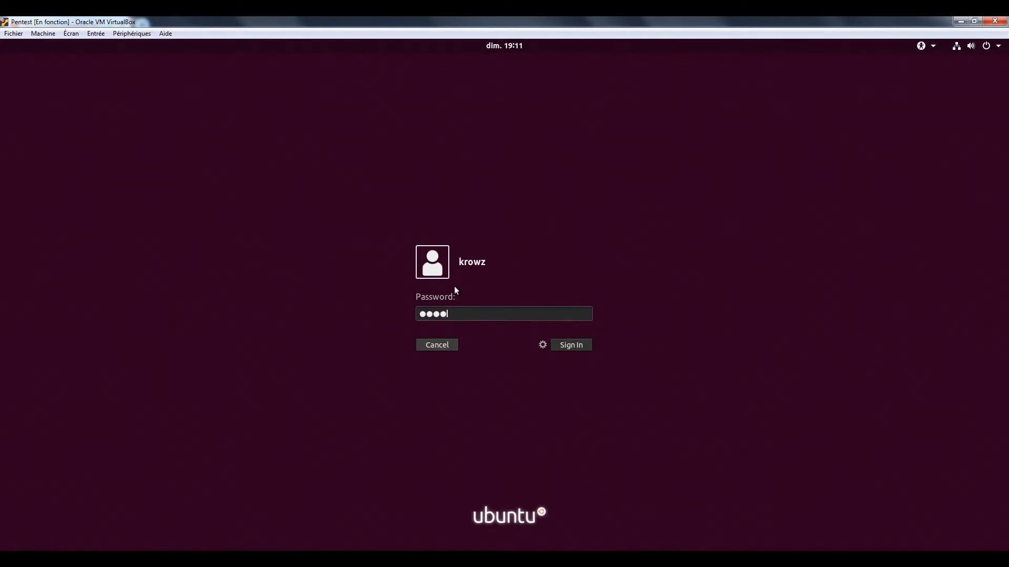
pyautogui.write('*********')
pyautogui.press('Return')
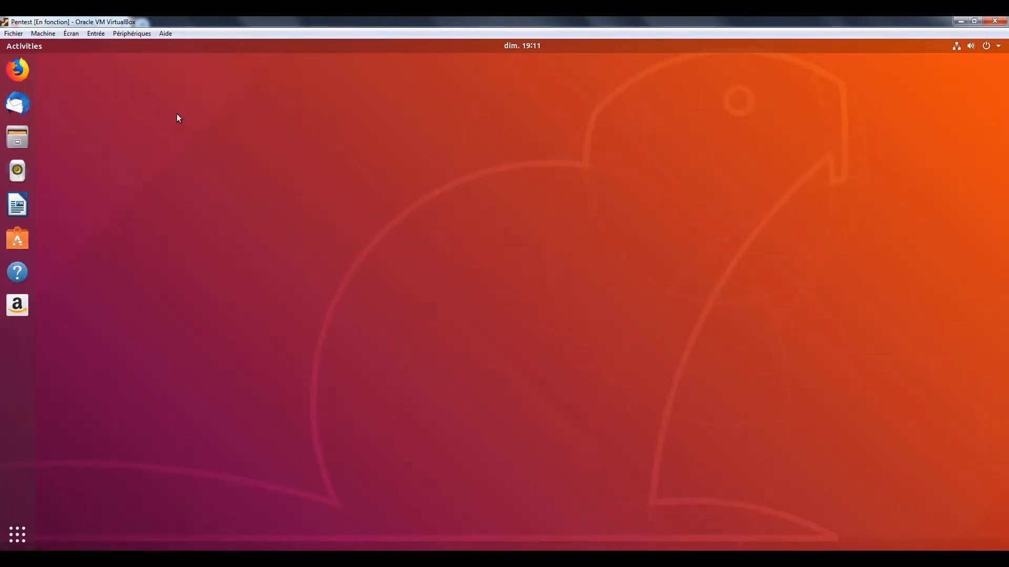
# Step: Search applications for 'termi' and add Terminal to the dock favorites
pyautogui.click(18, 535)
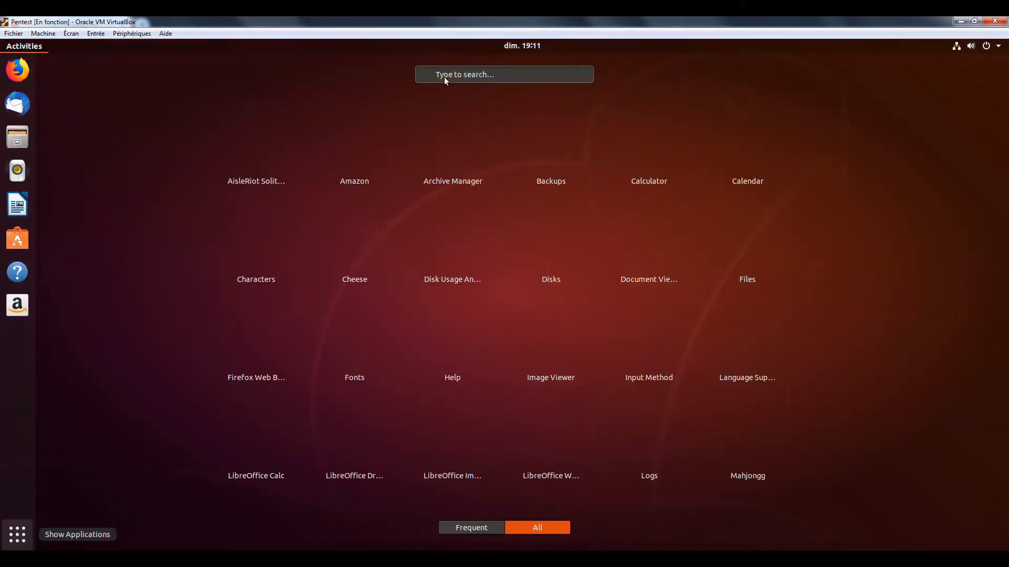
pyautogui.write('termil')
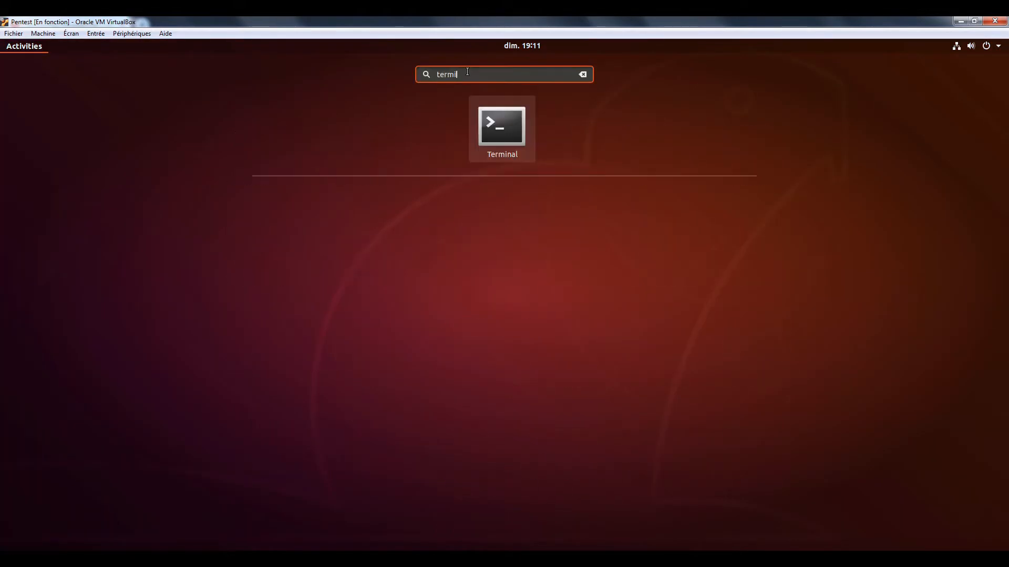
pyautogui.rightClick(508, 113)
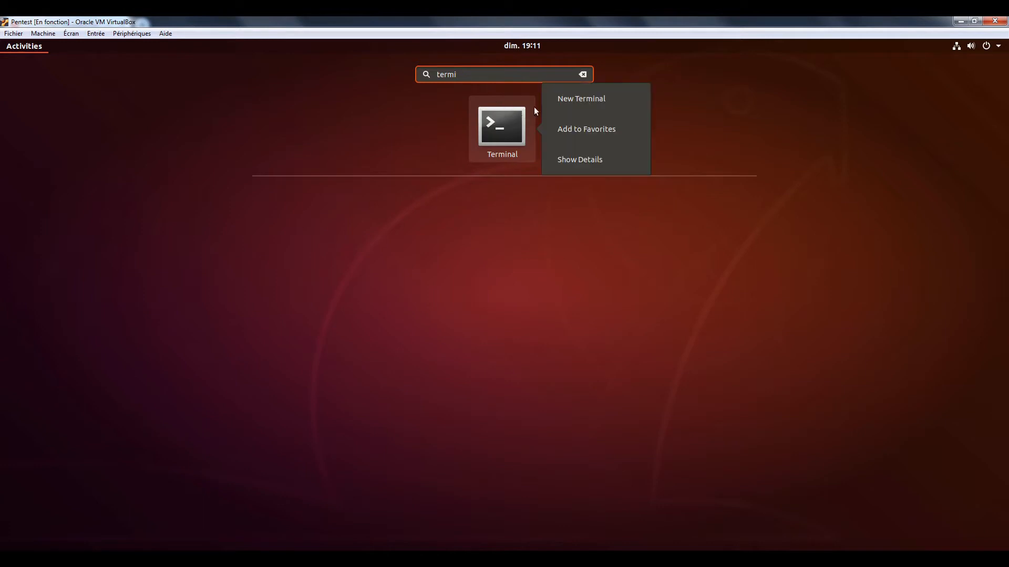
pyautogui.click(596, 128)
# Step: Launch Terminal, finish the welcome tour, and maximize the terminal window
pyautogui.click(503, 126)
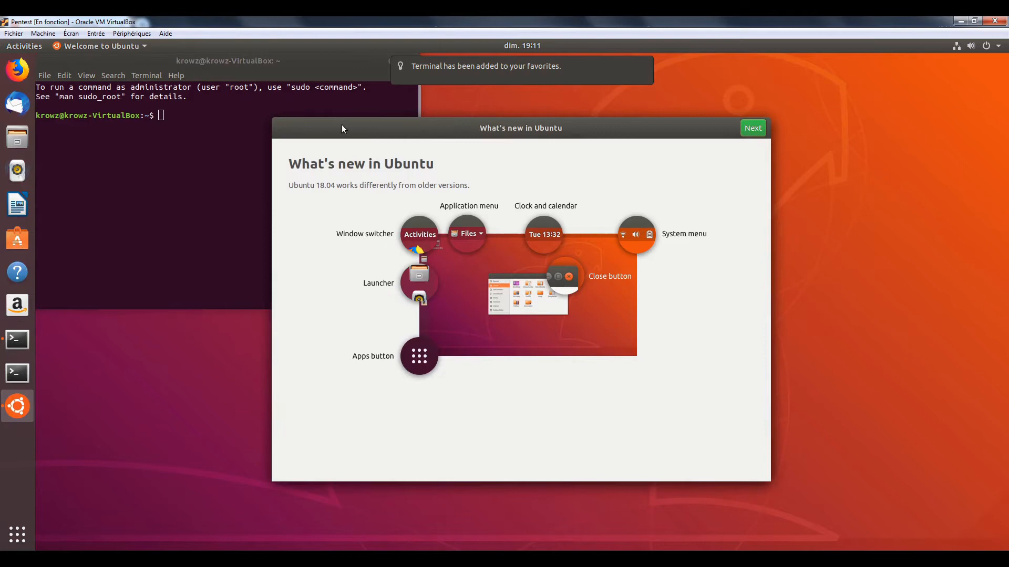
pyautogui.click(752, 128)
pyautogui.click(753, 127)
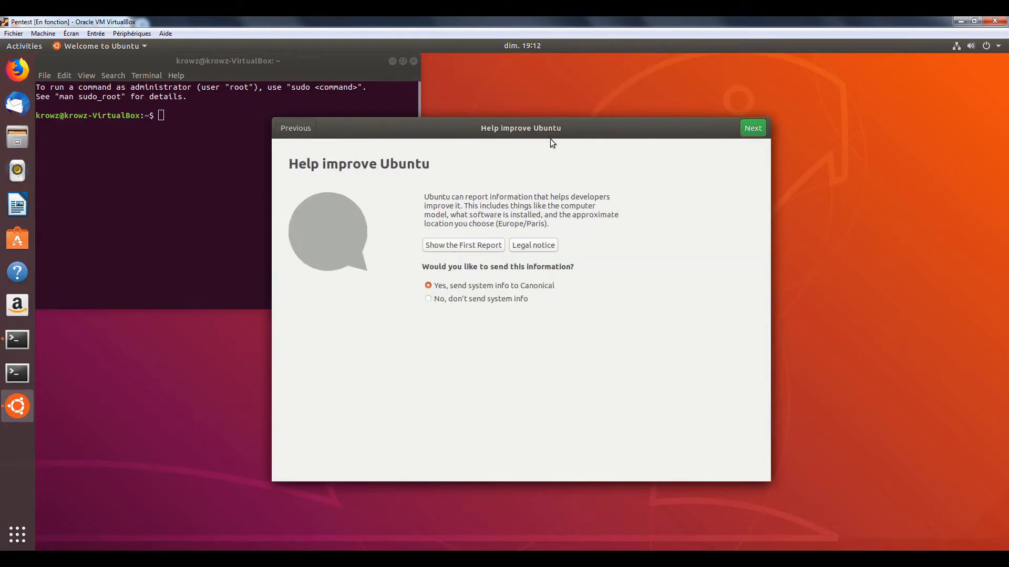
pyautogui.click(752, 127)
pyautogui.click(751, 126)
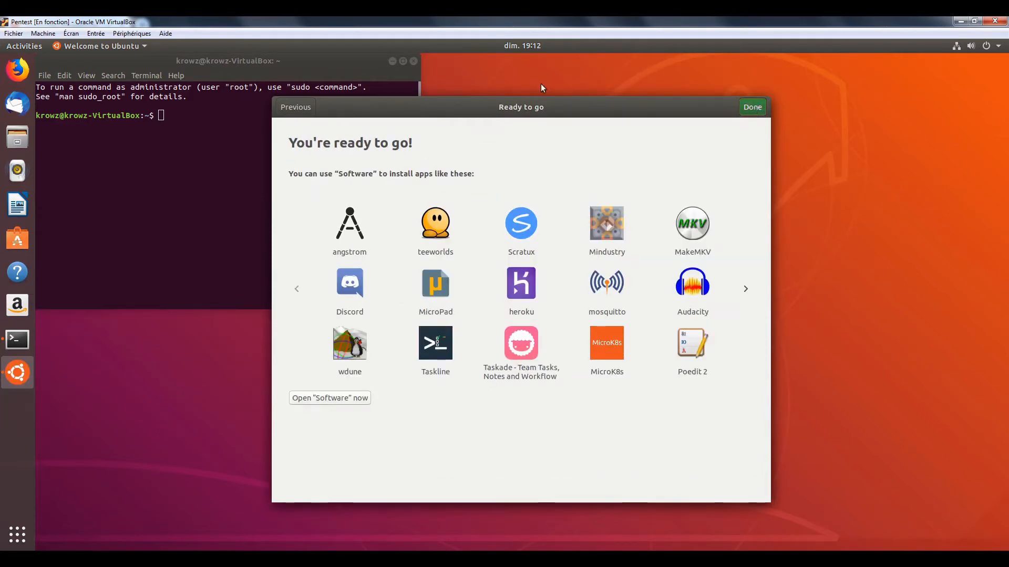
pyautogui.moveTo(294, 56); pyautogui.dragTo(506, 96)
pyautogui.click(544, 116)
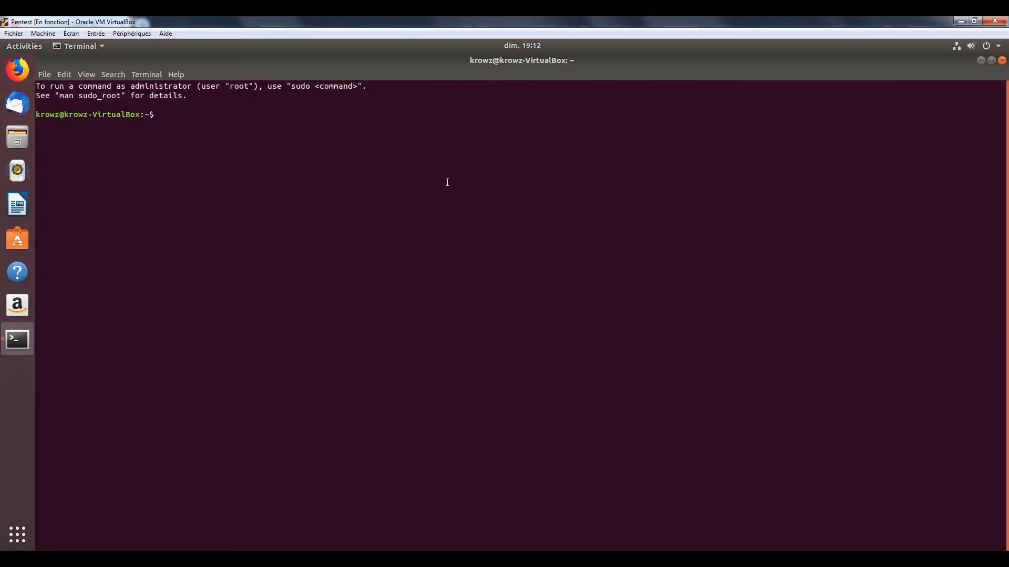
# Step: Become root with 'sudo su' (retrying the password), then run 'apt update && apt upgrade'
pyautogui.write('sudo su')
pyautogui.press('Return')
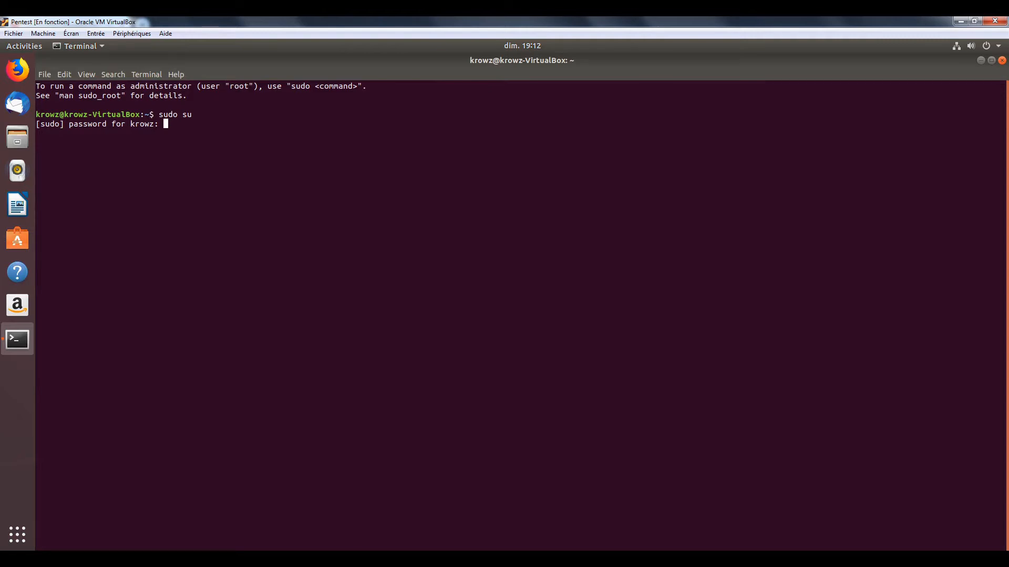
pyautogui.press('Return')
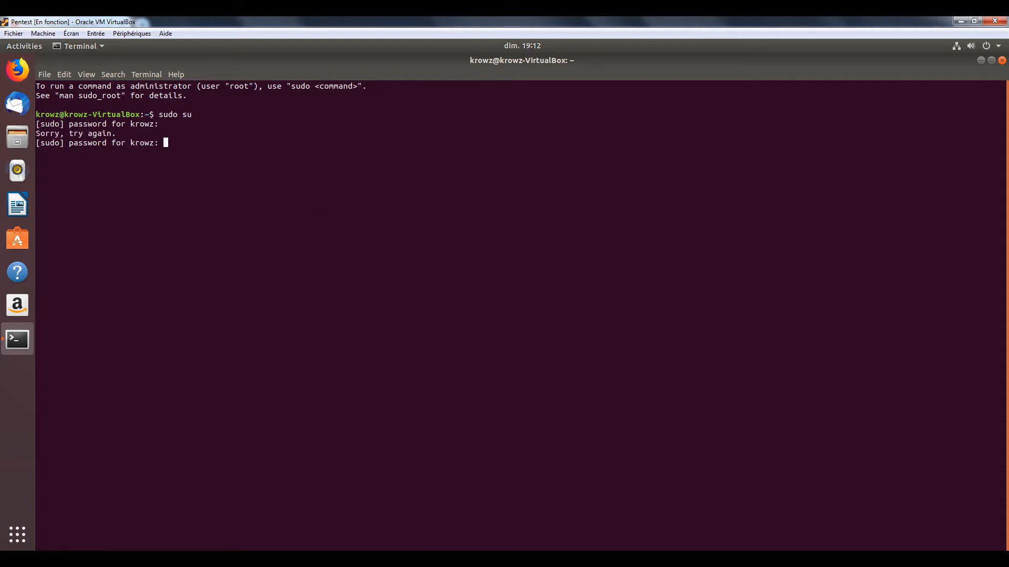
pyautogui.press('Return')
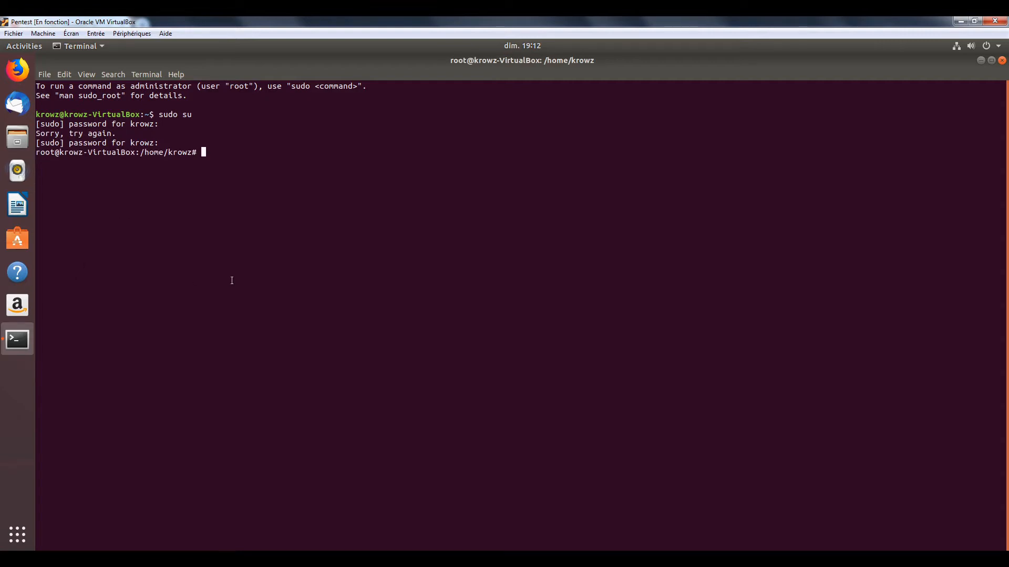
pyautogui.write('apt update && apt upgrade')
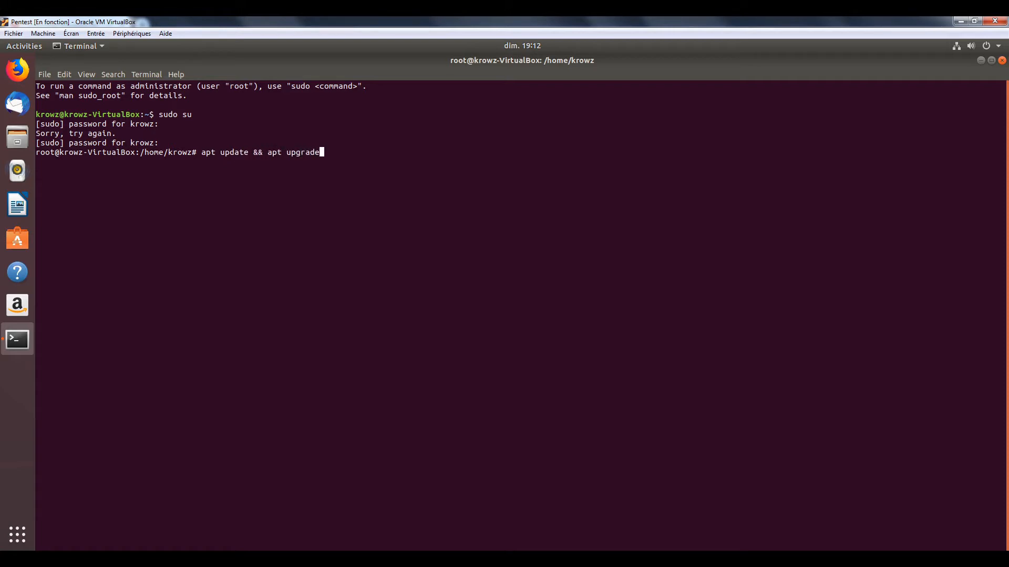
pyautogui.press('Return')
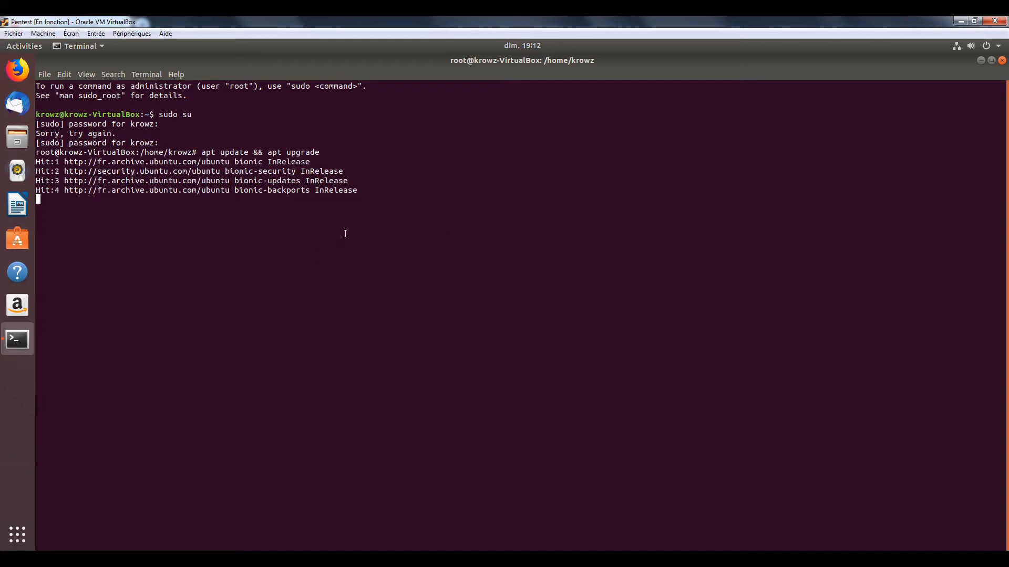
# Step: Open a second terminal from the dock Terminal icon and maximize it
pyautogui.rightClick(14, 344)
pyautogui.click(103, 311)
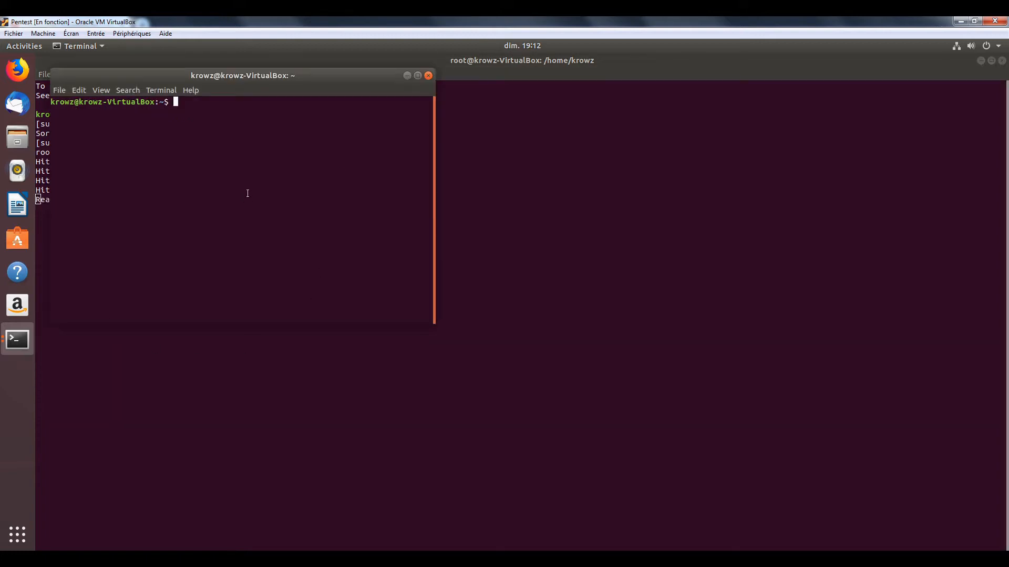
pyautogui.click(417, 75)
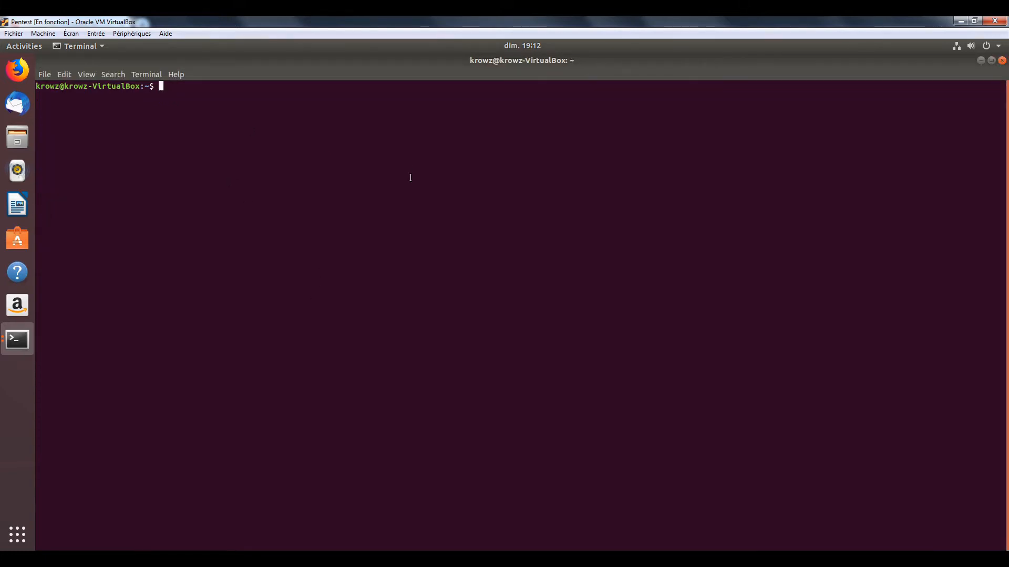
# Step: Type 'sudo apt install dirb' at the prompt without running it, then show terminal previews
pyautogui.write('sudo pt inst')
pyautogui.press('BackSpace')
pyautogui.press('BackSpace')
pyautogui.press('BackSpace')
pyautogui.press('BackSpace')
pyautogui.press('BackSpace')
pyautogui.press('BackSpace')
pyautogui.press('BackSpace')
pyautogui.press('BackSpace')
pyautogui.write('apt install nmap')
pyautogui.press('BackSpace')
pyautogui.press('BackSpace')
pyautogui.press('BackSpace')
pyautogui.press('BackSpace')
pyautogui.write('dirbuster')
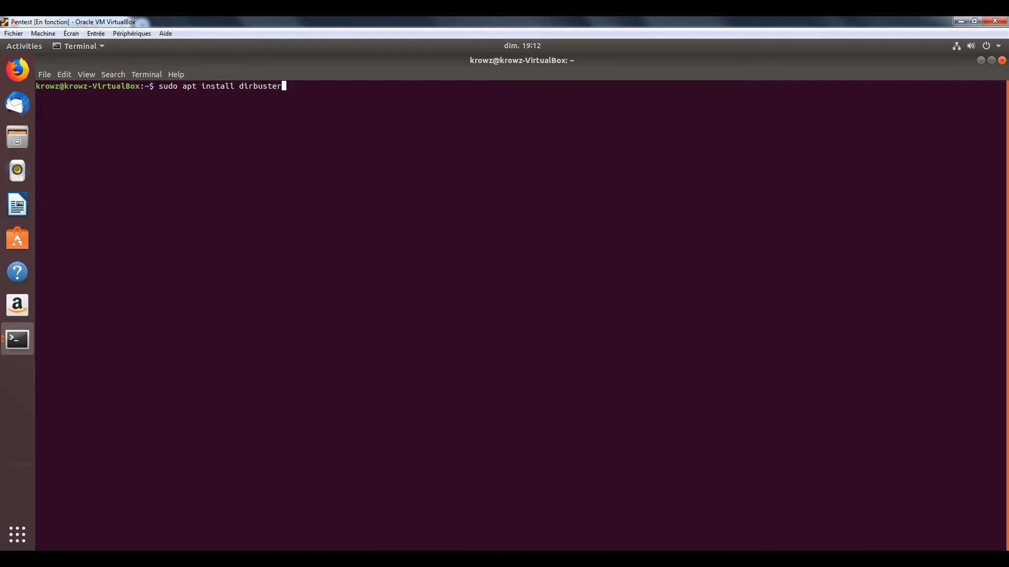
pyautogui.press('BackSpace')
pyautogui.press('BackSpace')
pyautogui.press('BackSpace')
pyautogui.press('BackSpace')
pyautogui.press('BackSpace')
pyautogui.click(22, 345)
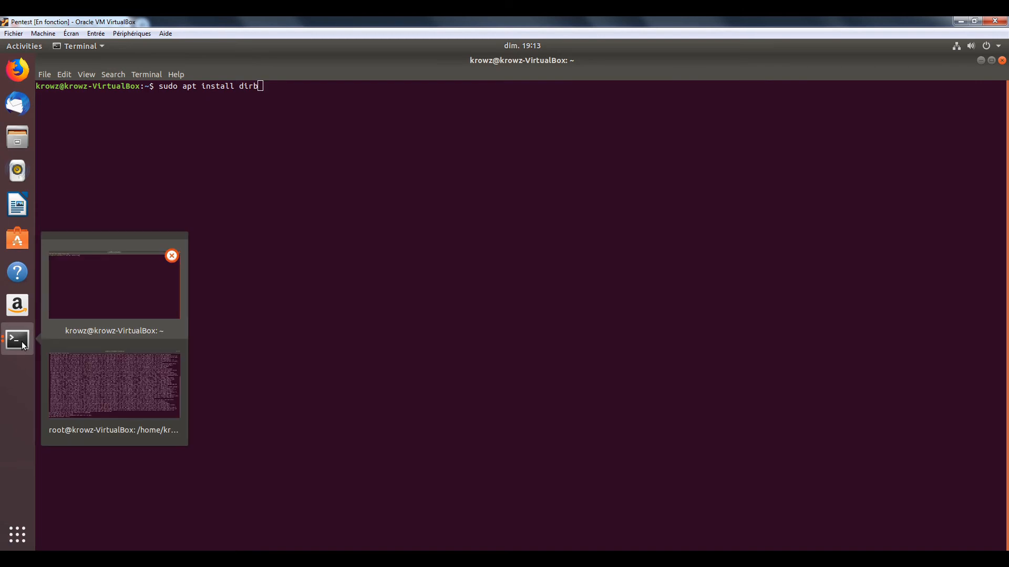
# Step: In the root terminal, answer 'y' to confirm downloading the 622 package upgrades
pyautogui.click(101, 377)
pyautogui.write('y')
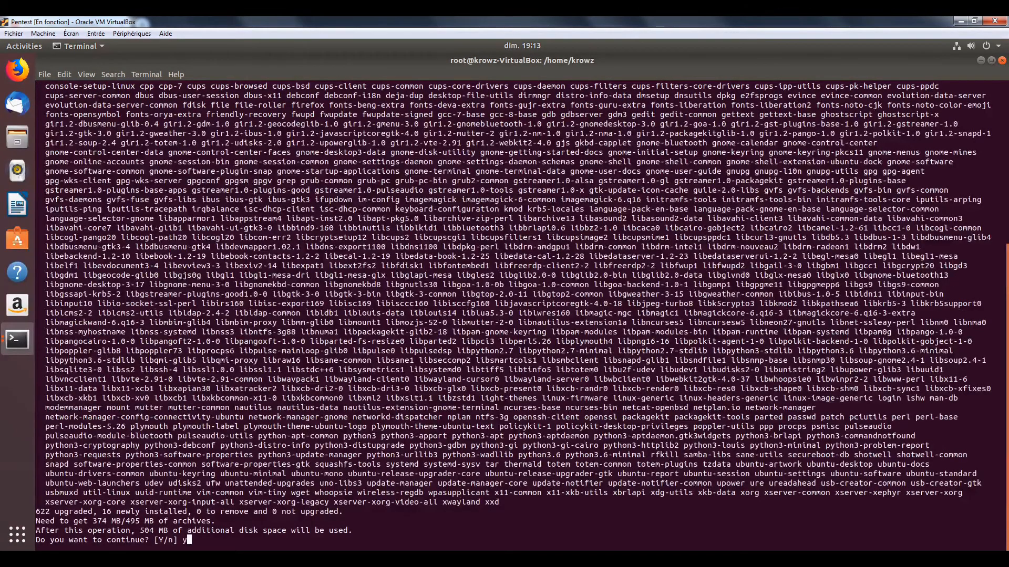
pyautogui.press('Return')
pyautogui.scroll(5, 149, 363)
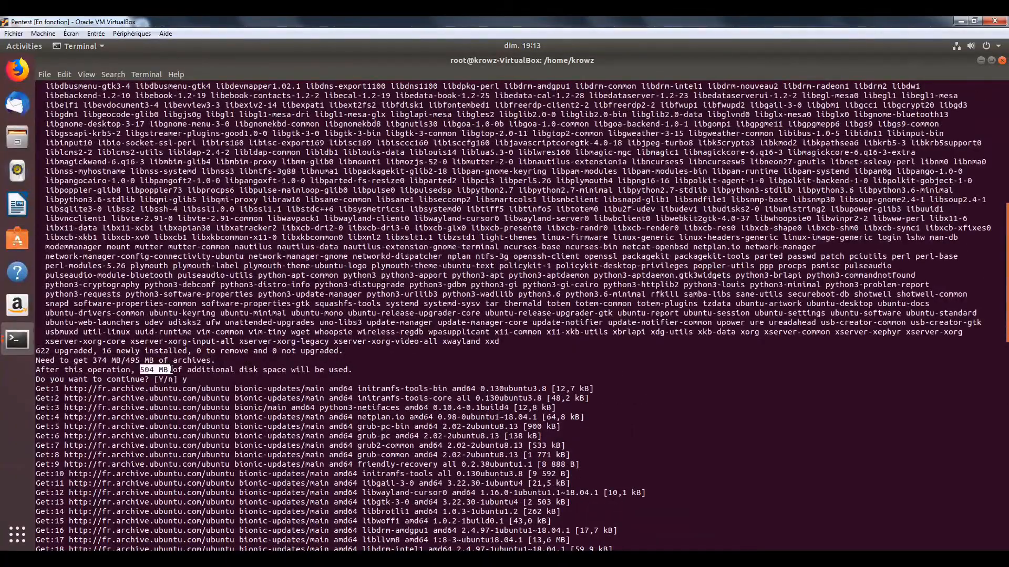
pyautogui.scroll(-20, 881, 328)
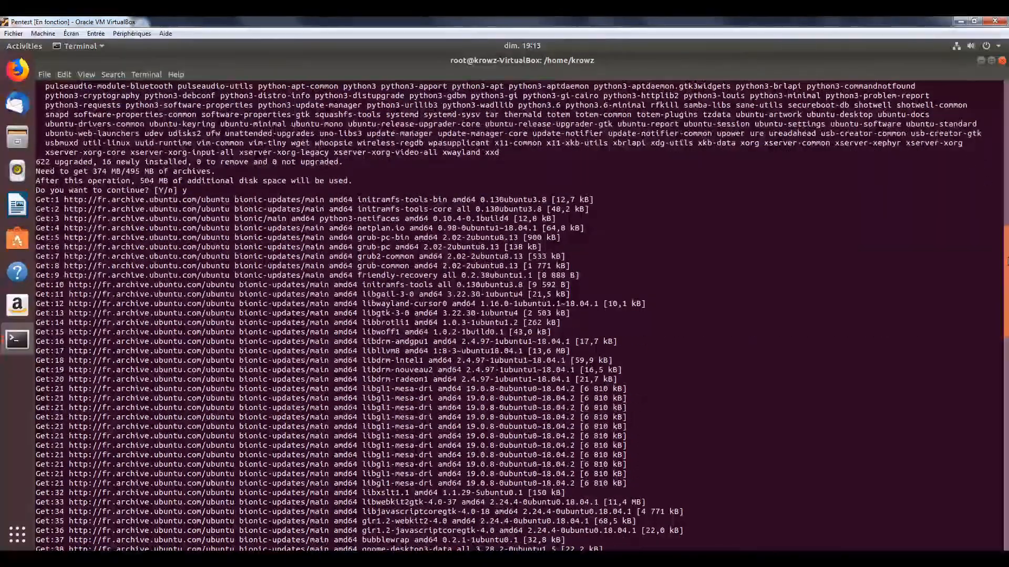